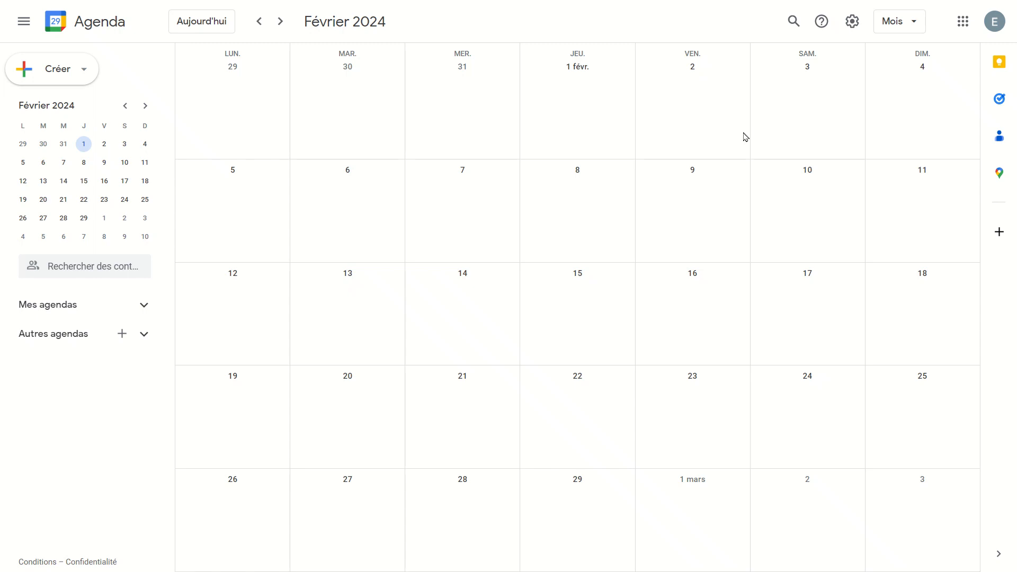
# - Go to Paramètres > Importer et exporter in Google Agenda, with Excel Simplement as the import calendar
pyautogui.click(852, 24)
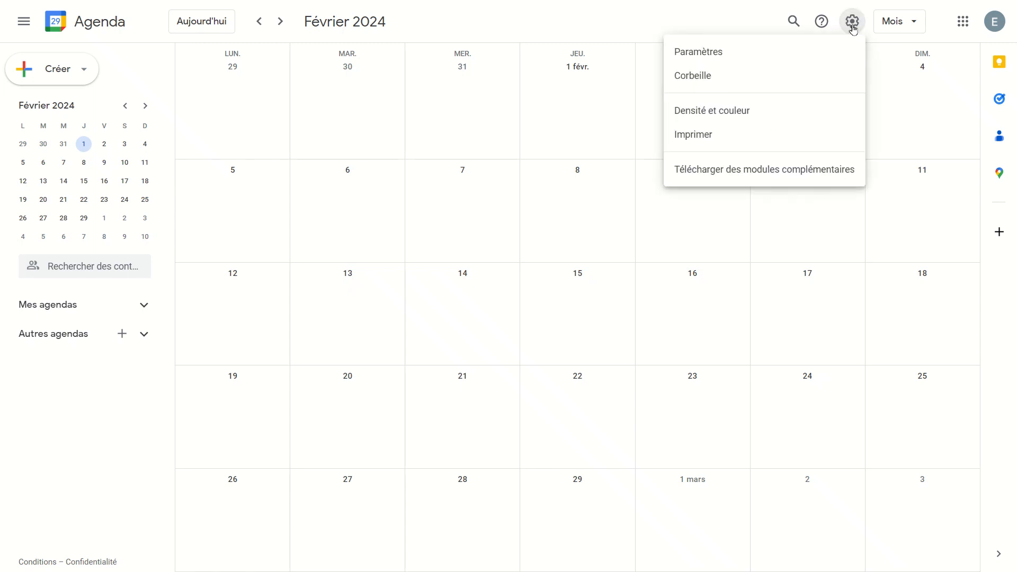
pyautogui.click(725, 52)
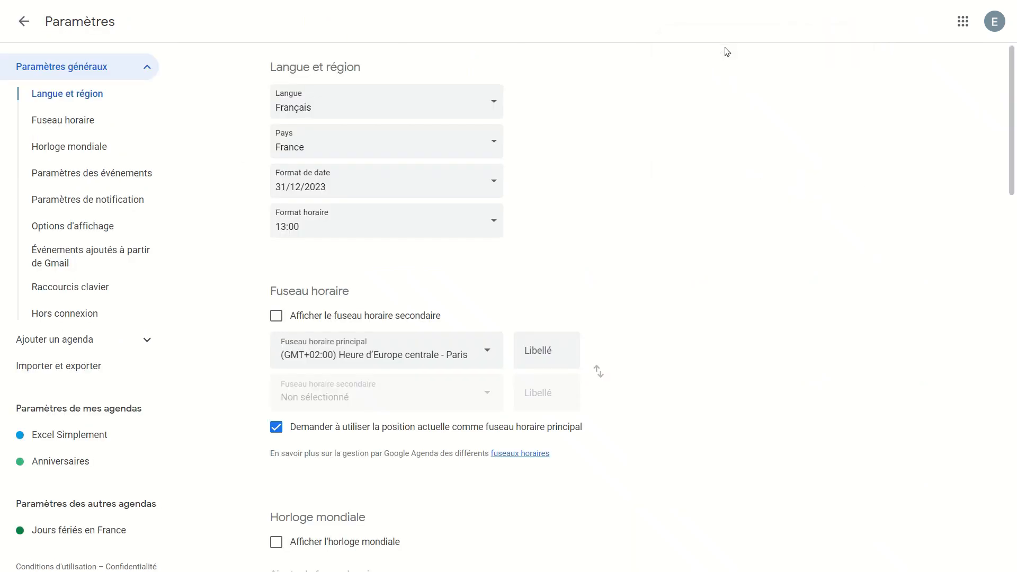
pyautogui.click(86, 373)
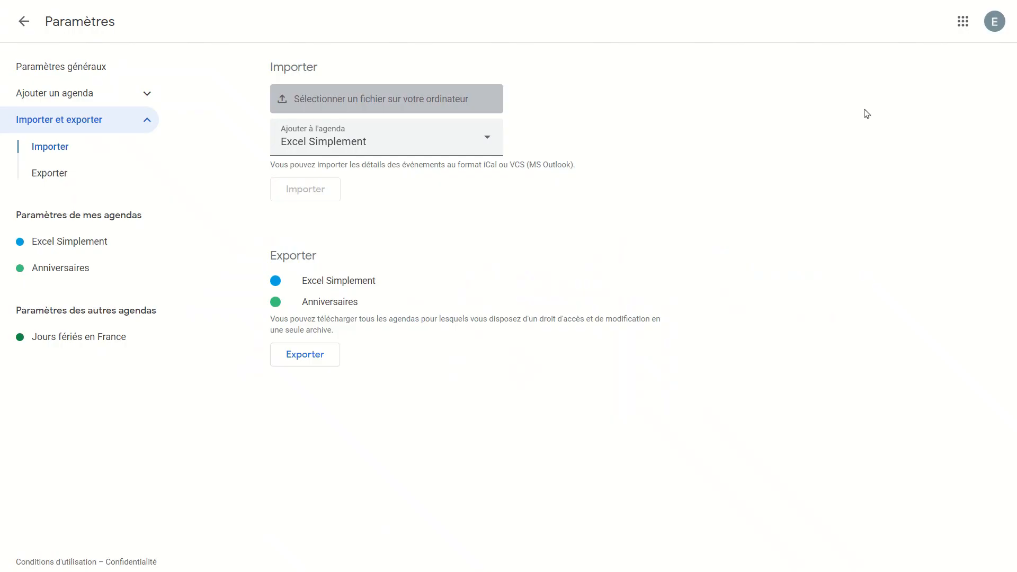
pyautogui.click(961, 33)
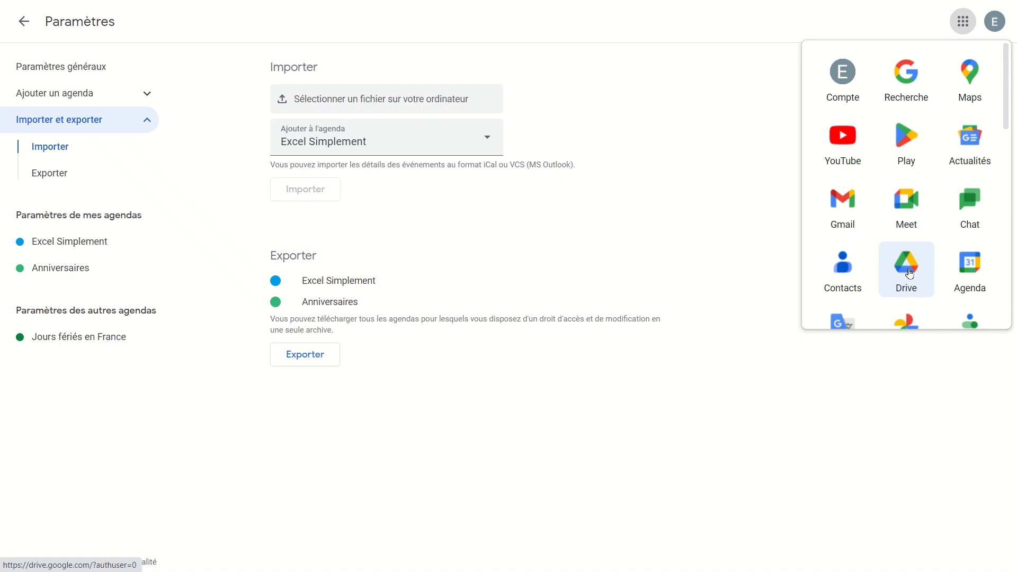
# - From Google Drive, create a blank Google Sheets spreadsheet titled 'Mon planning'
pyautogui.click(909, 272)
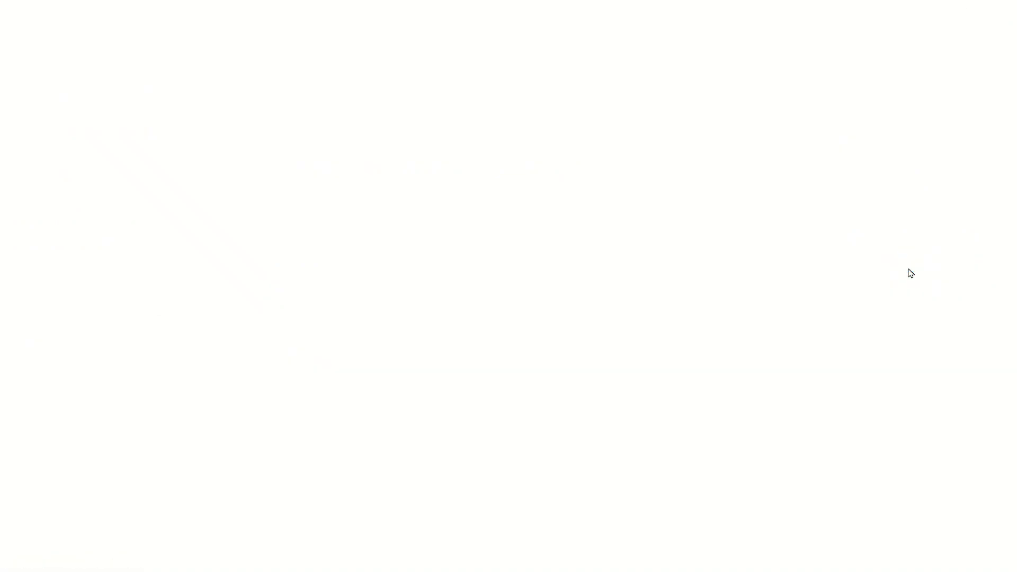
pyautogui.click(53, 66)
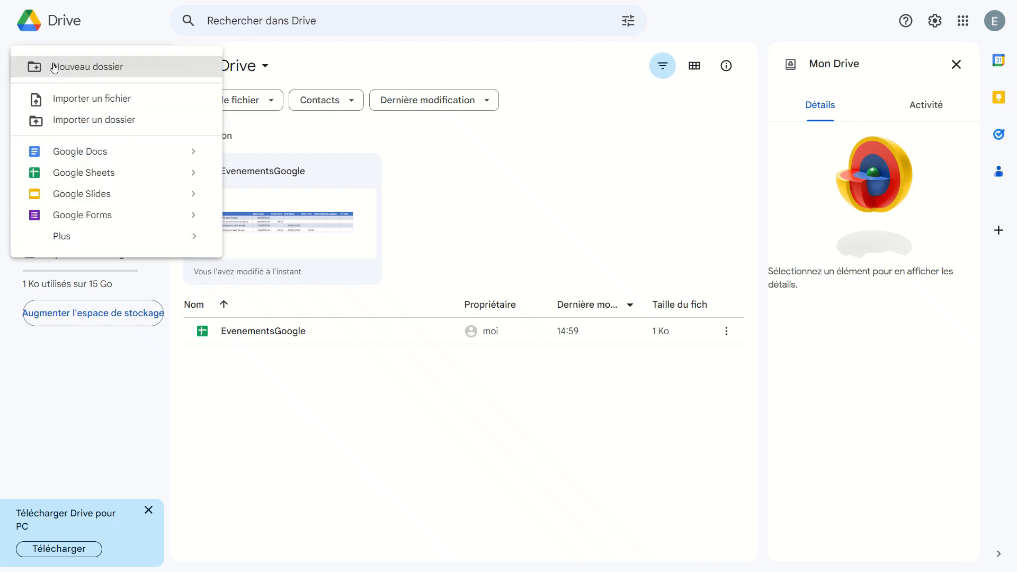
pyautogui.click(85, 175)
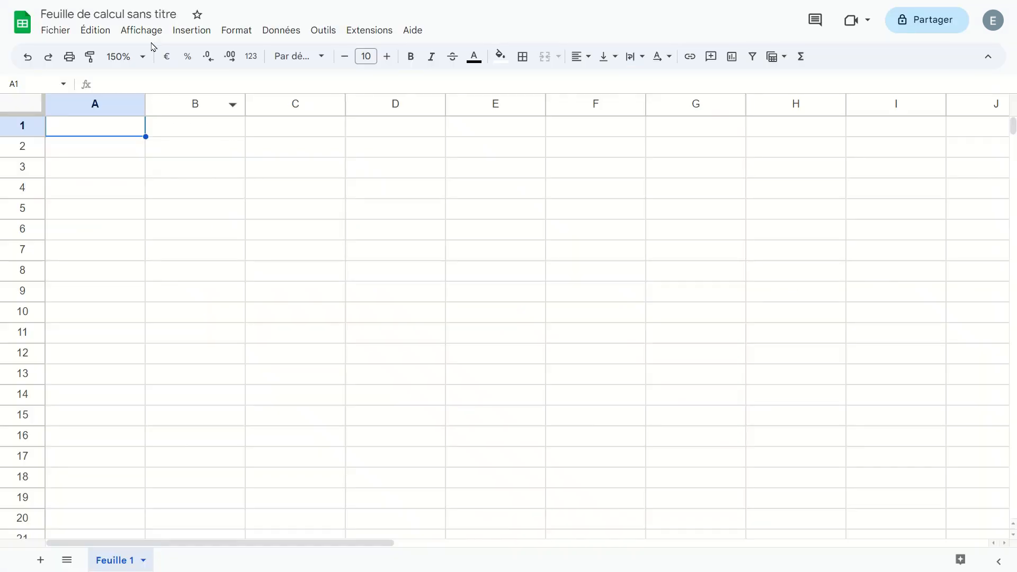
pyautogui.click(147, 13)
pyautogui.write('M')
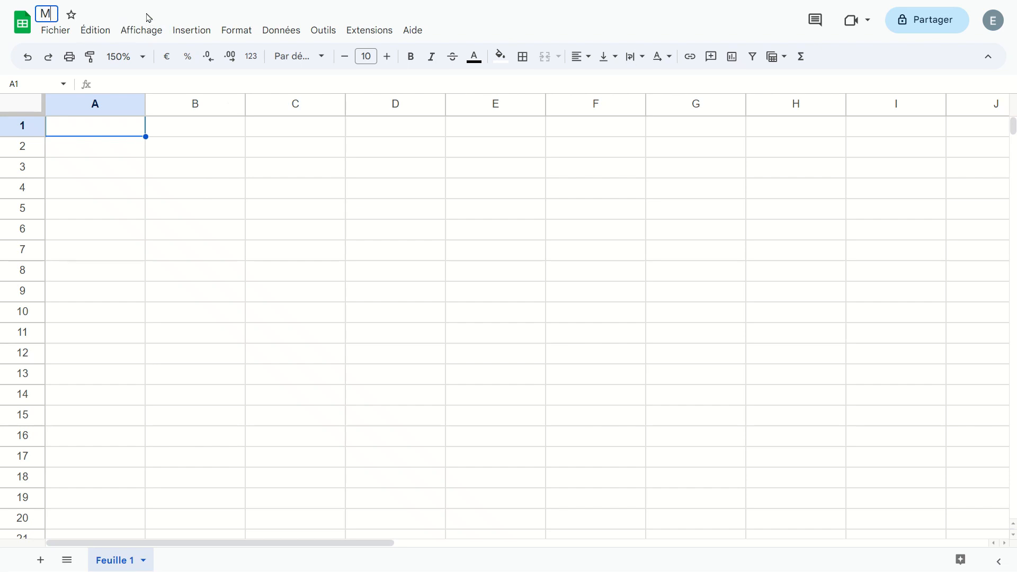
pyautogui.write('on planning')
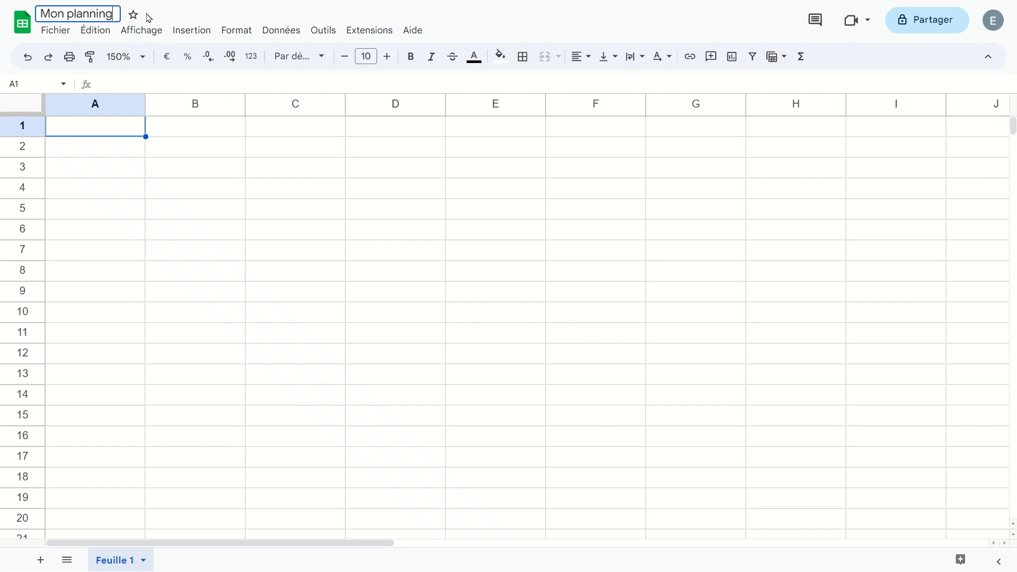
pyautogui.press('Return')
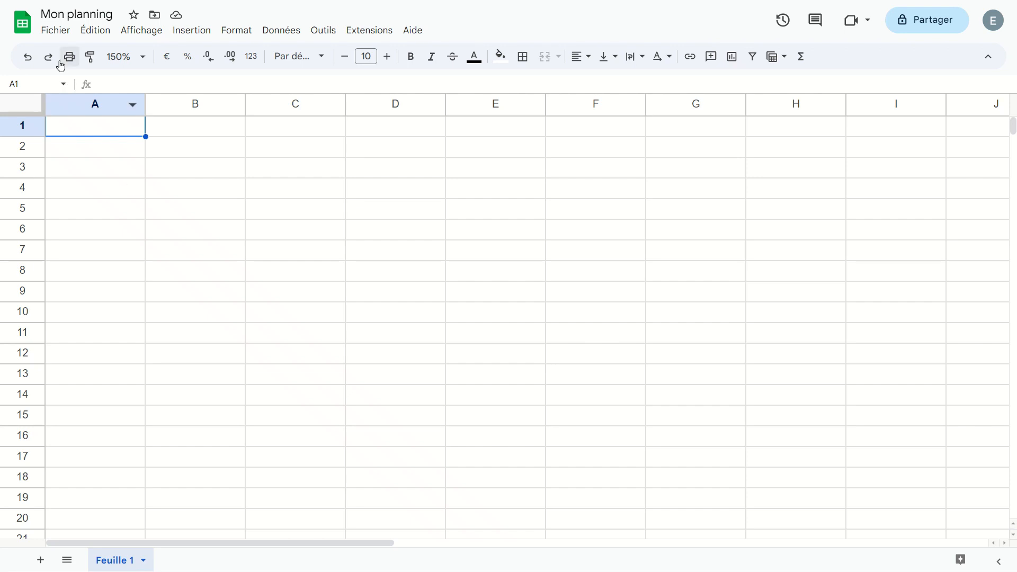
# - Look through the Fichier > Télécharger download formats
pyautogui.click(55, 34)
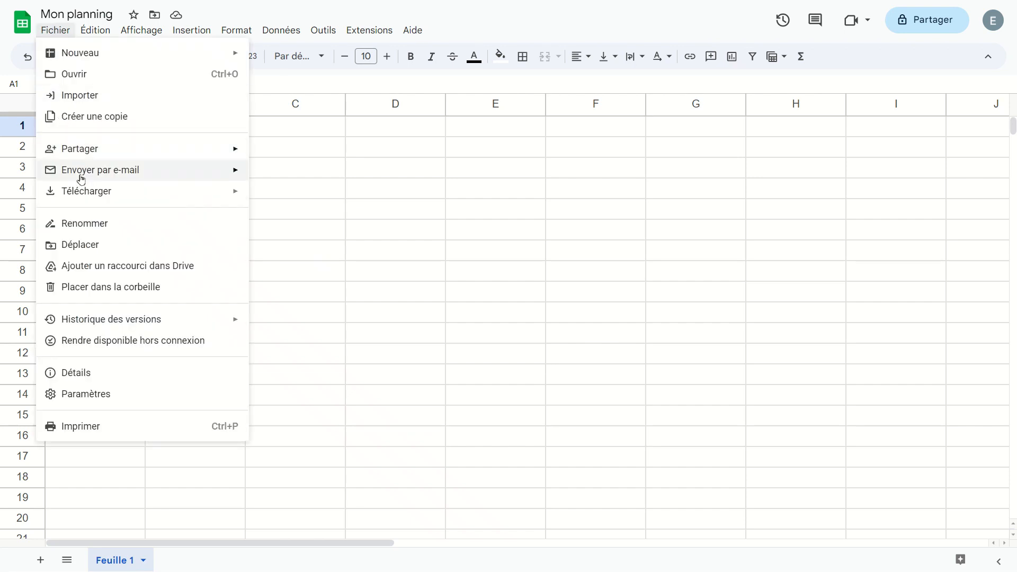
pyautogui.moveTo(80, 190)
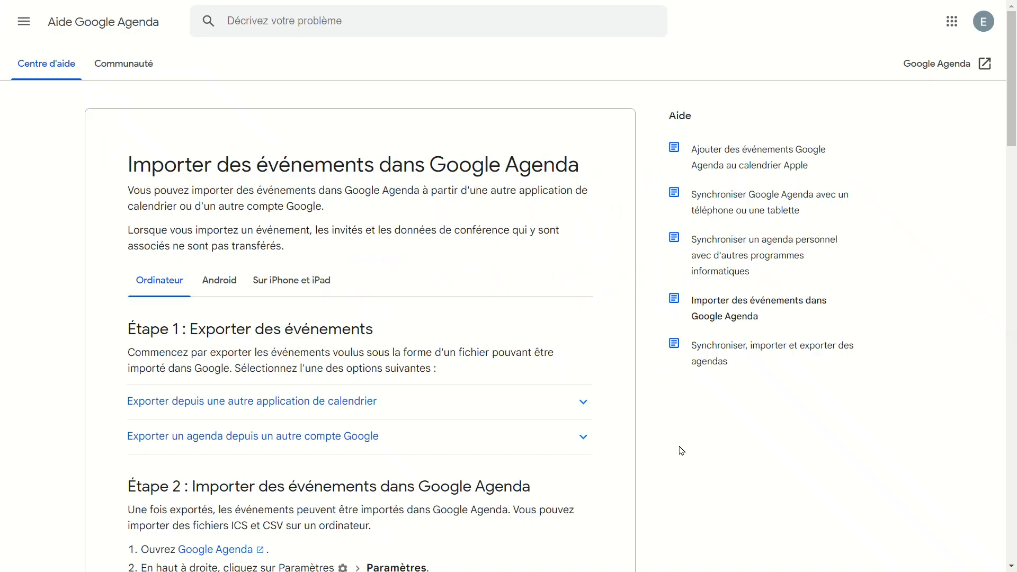
# - Scroll the help article down to the .csv header list (Subject, Start Date, Start Time…)
pyautogui.scroll(-10, 682, 451)
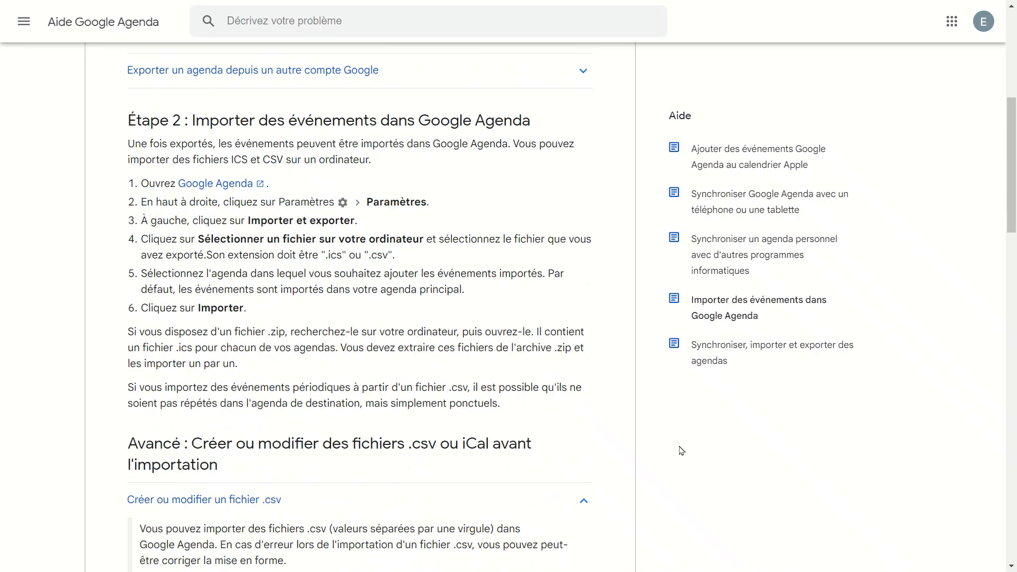
pyautogui.scroll(-7, 681, 450)
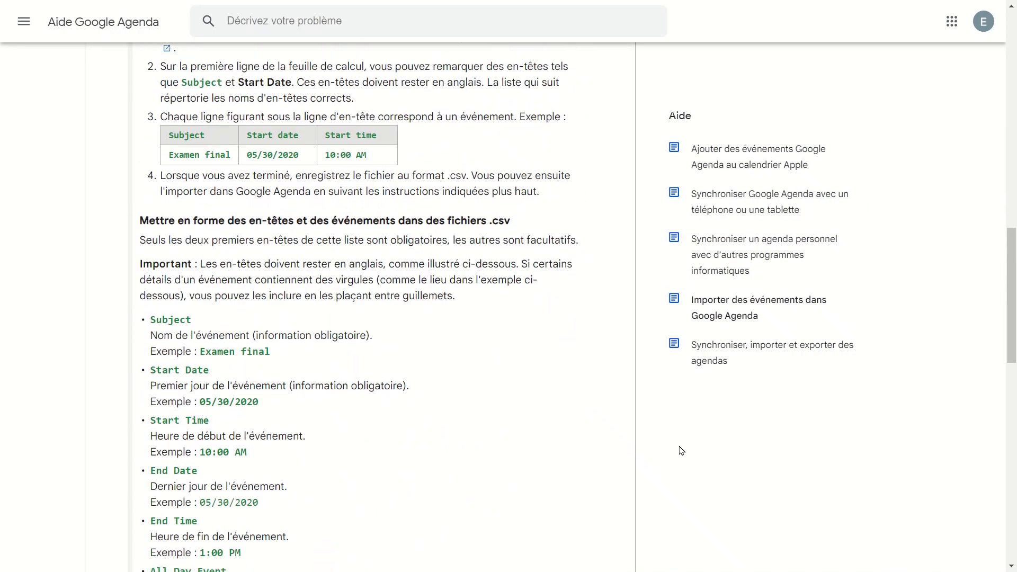
pyautogui.scroll(-2, 682, 450)
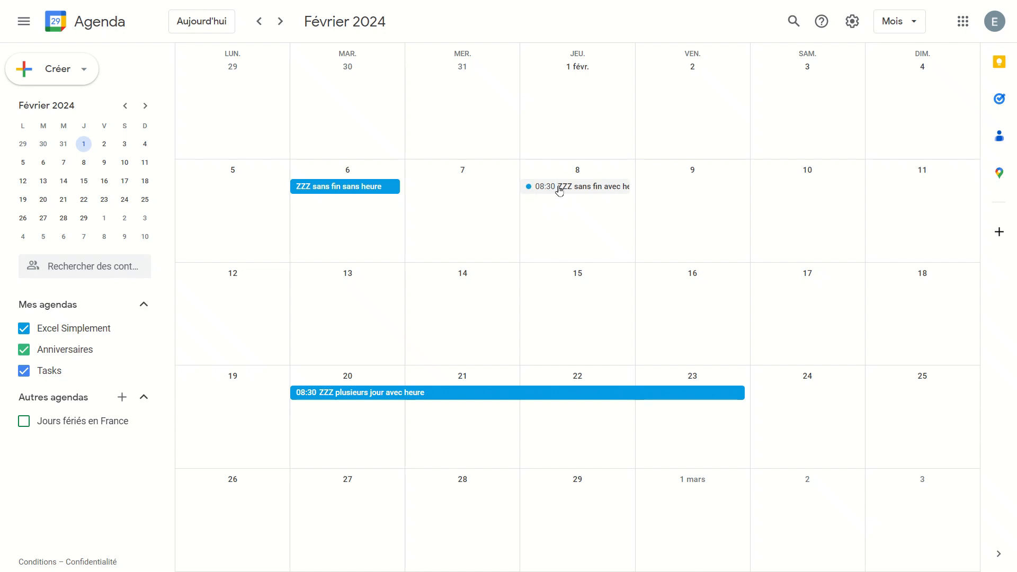
# - View the details of the 08:30 ZZZ event on February 8
pyautogui.click(602, 194)
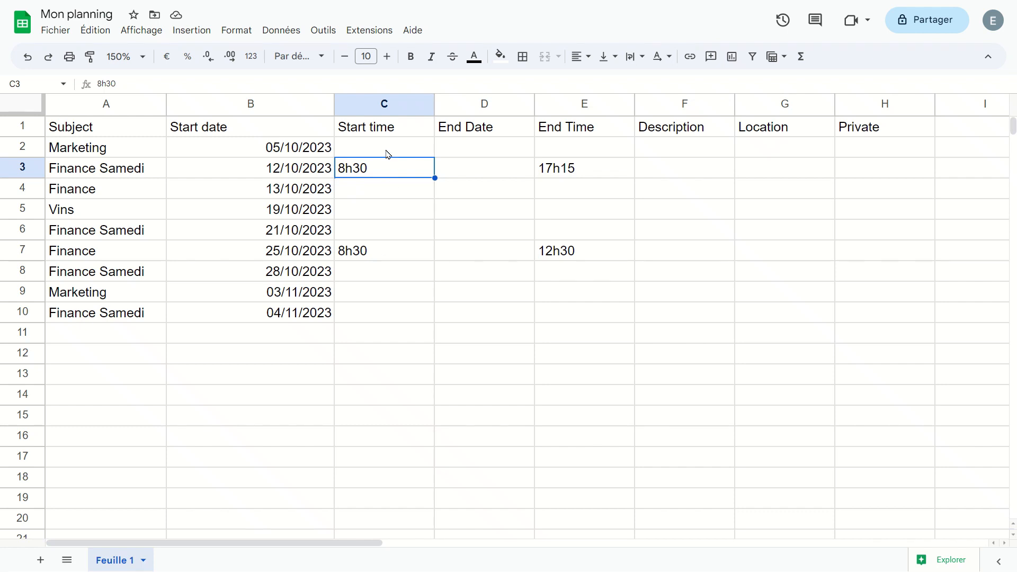
# - Replace 'h' with ':' in Start time cells C2:C10 so they read 08:30
pyautogui.moveTo(386, 153); pyautogui.dragTo(385, 313)
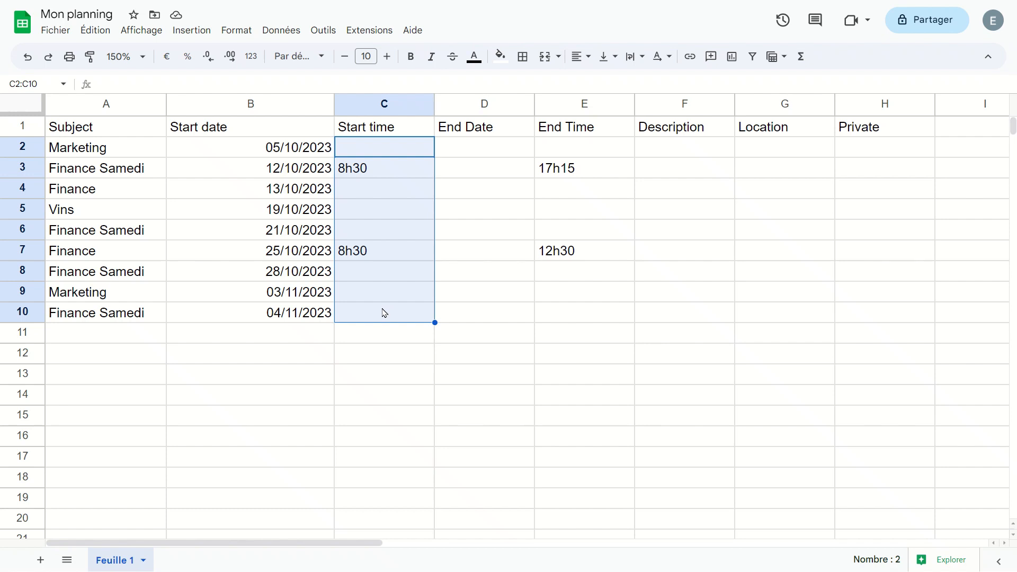
pyautogui.hotkey('ctrl', 'h')
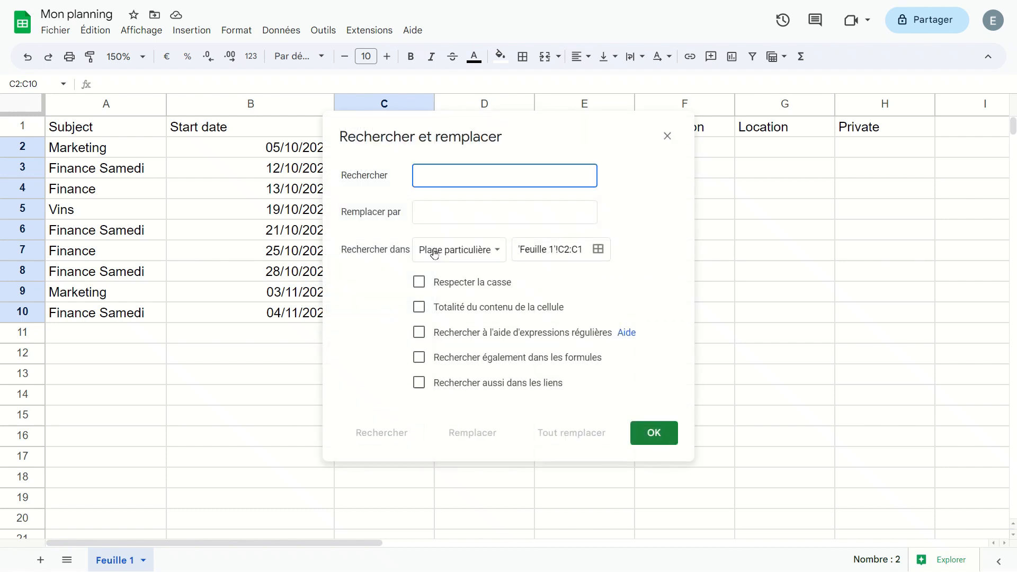
pyautogui.moveTo(462, 126); pyautogui.dragTo(621, 142)
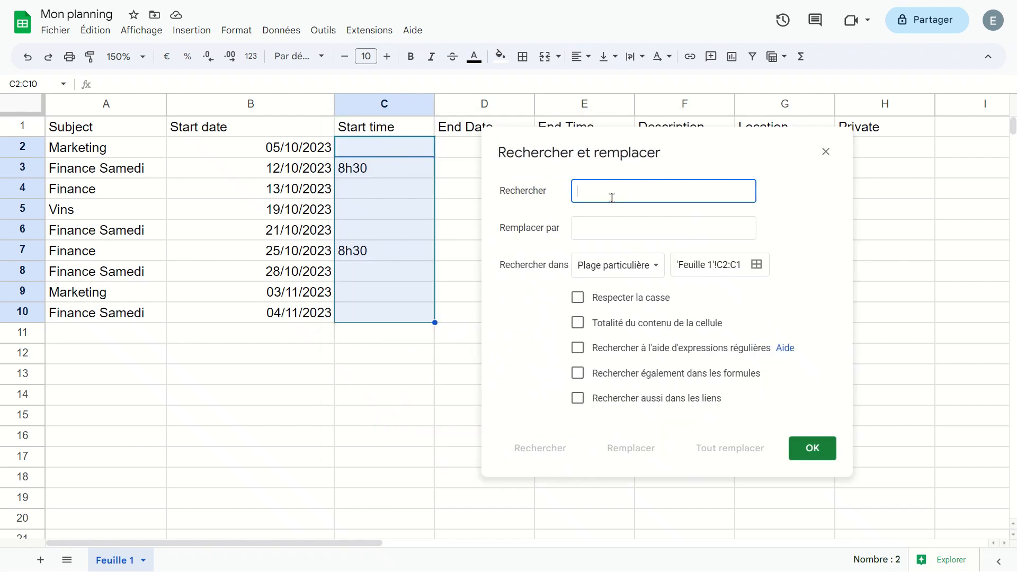
pyautogui.write('h')
pyautogui.press('Tab')
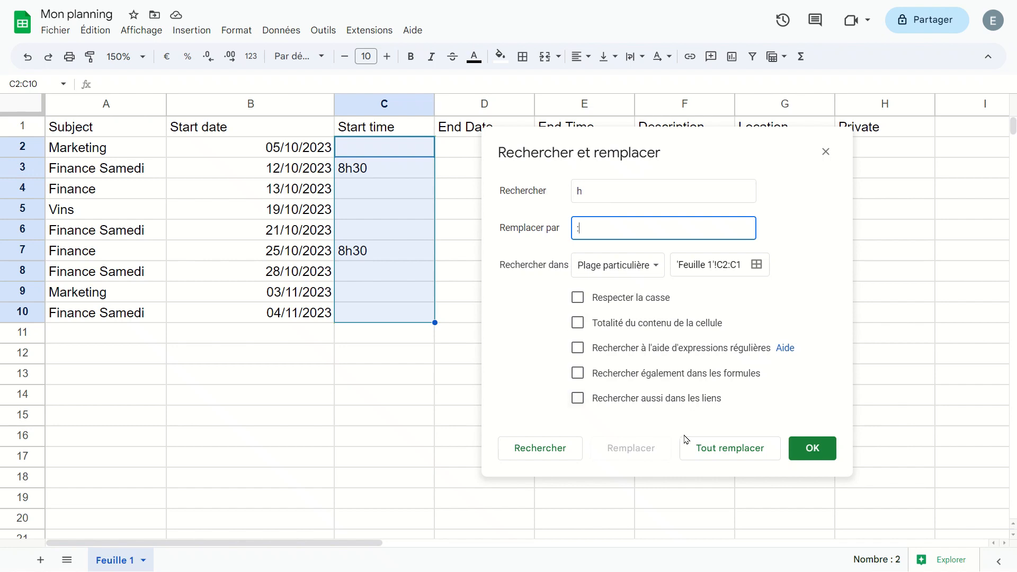
pyautogui.click(720, 451)
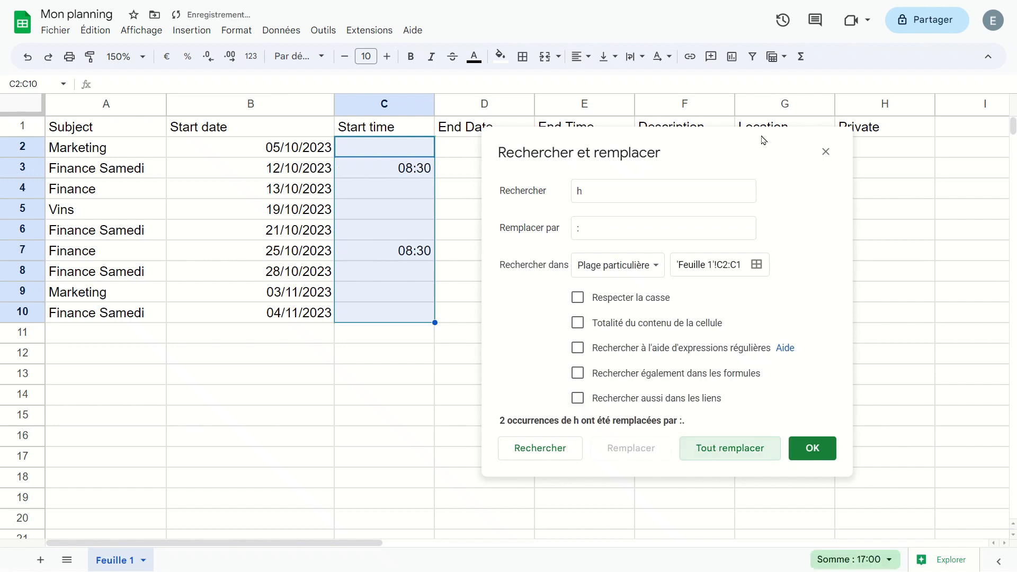
pyautogui.moveTo(761, 145); pyautogui.dragTo(398, 111)
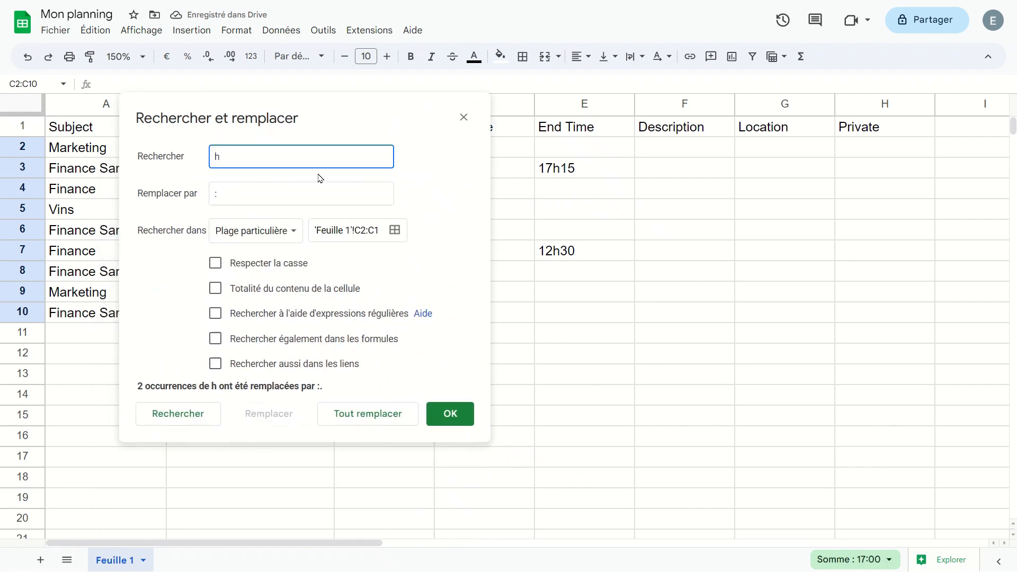
pyautogui.moveTo(586, 154); pyautogui.dragTo(583, 343)
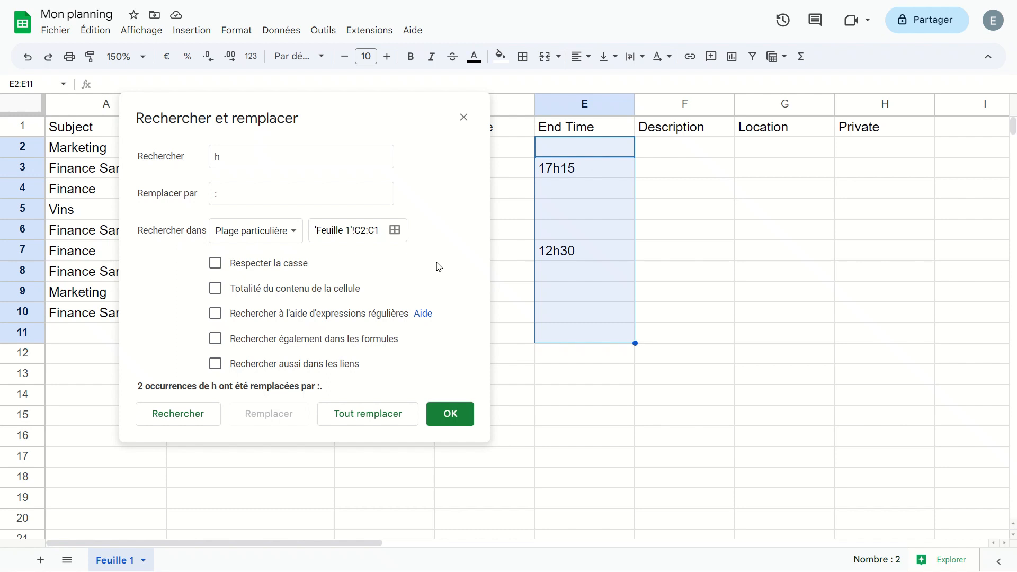
# - Apply the same 'h' to ':' replacement to the End Time cells E2:E10
pyautogui.click(395, 230)
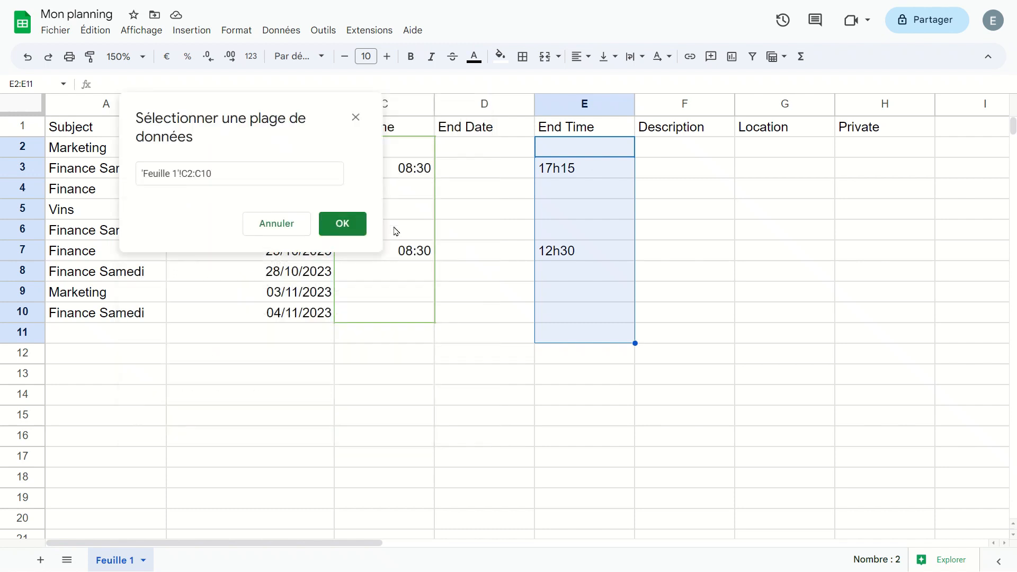
pyautogui.moveTo(574, 139); pyautogui.dragTo(572, 324)
pyautogui.click(339, 224)
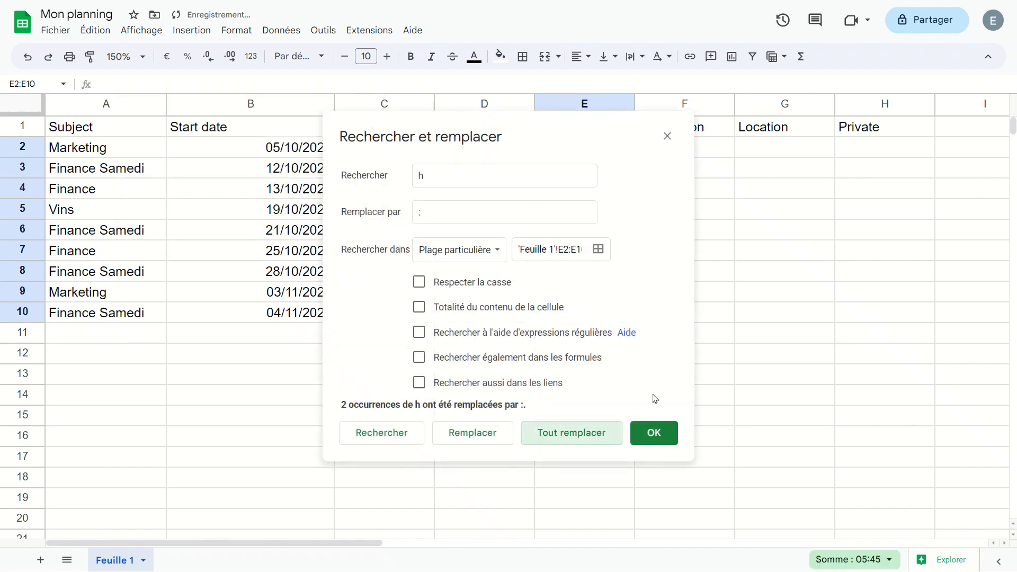
pyautogui.click(724, 289)
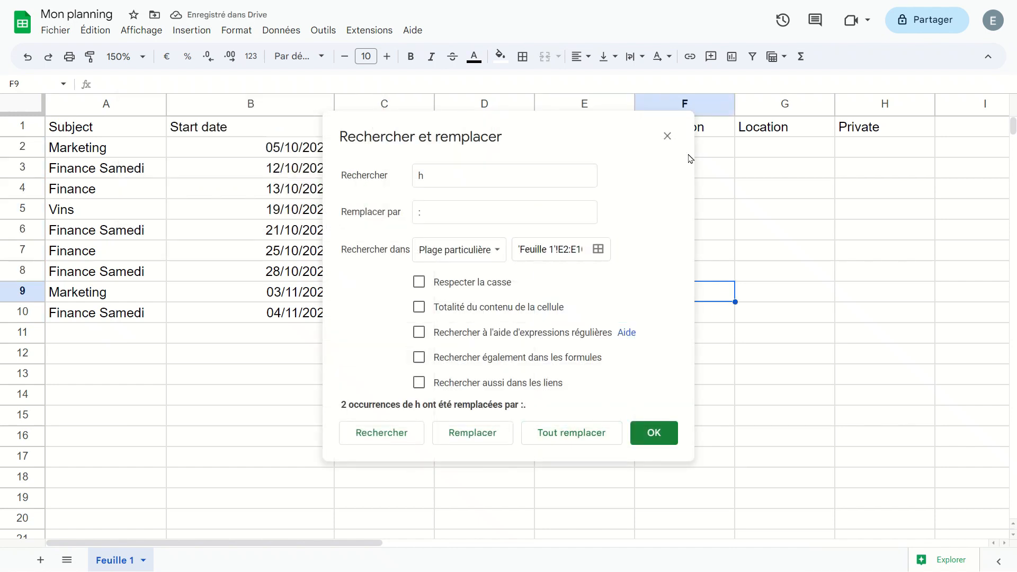
pyautogui.click(668, 136)
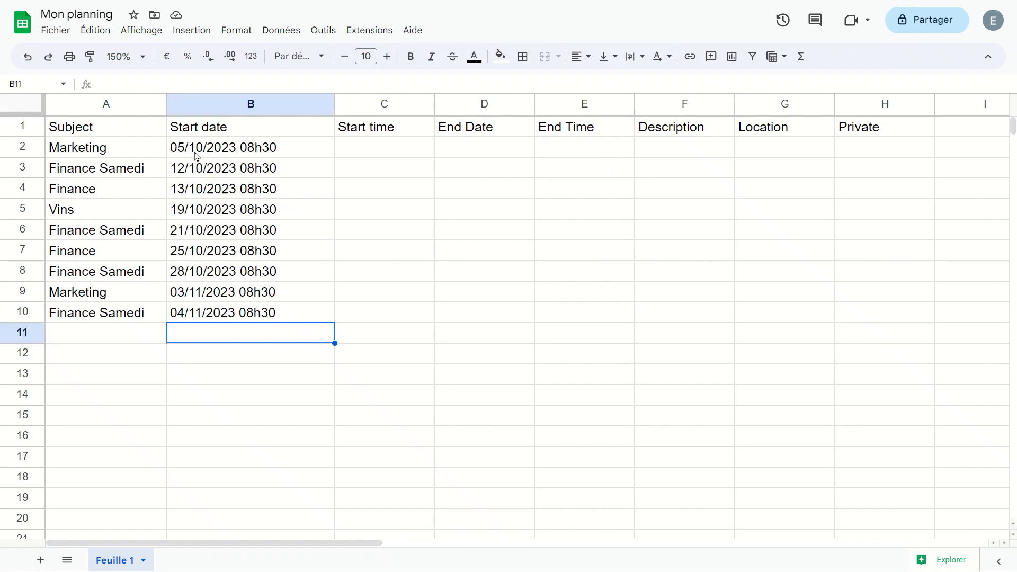
# - Replace 'h' with ':' in Start date cells B2:B10, giving date-times like 05/10/2023 08:30
pyautogui.moveTo(268, 151); pyautogui.dragTo(268, 325)
pyautogui.hotkey('ctrl', 'h')
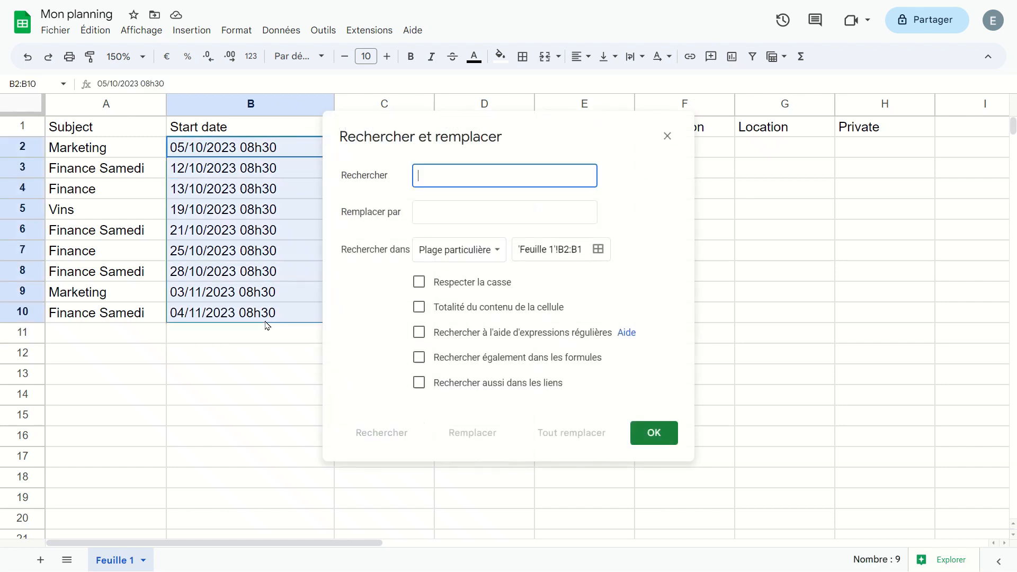
pyautogui.write('h')
pyautogui.press('Tab')
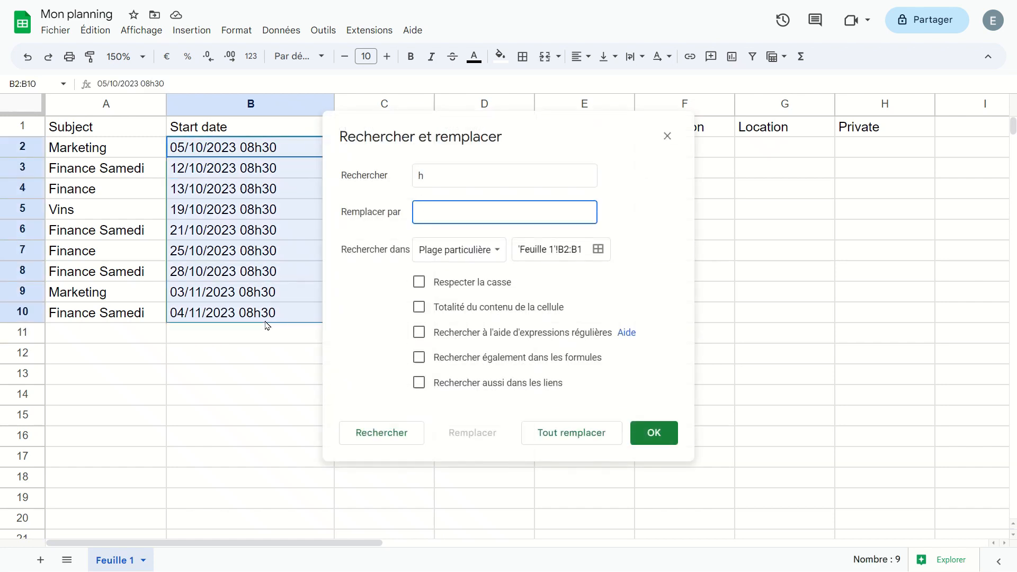
pyautogui.click(570, 435)
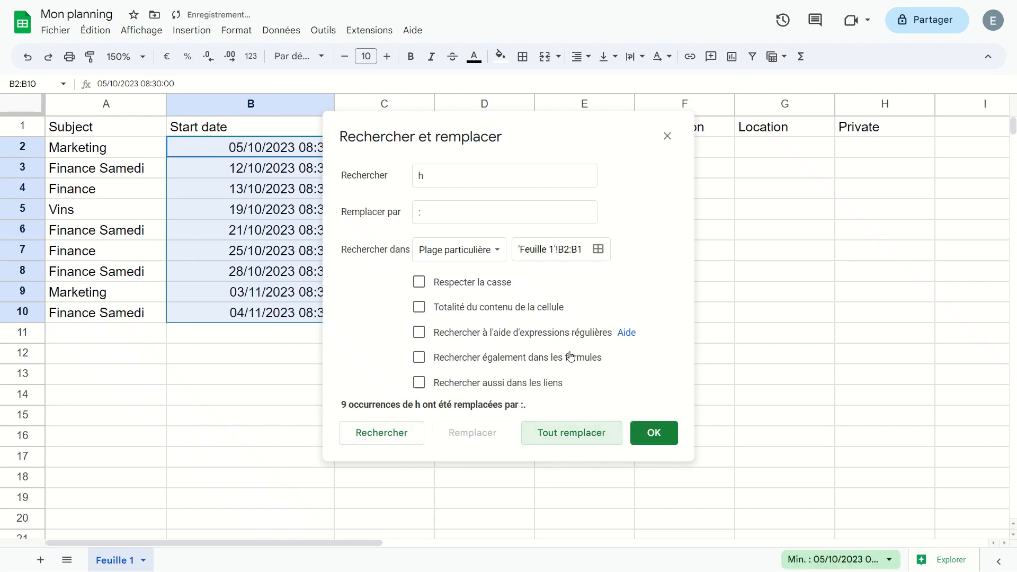
pyautogui.click(667, 136)
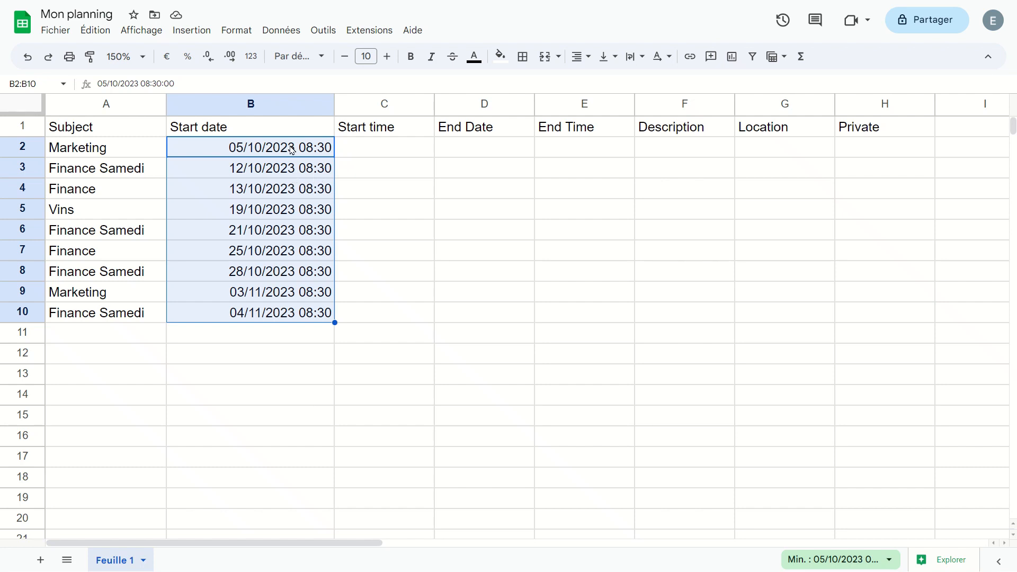
# - Copy the B2:B10 date-times into column C from C2 and widen column C to show them fully
pyautogui.moveTo(291, 150); pyautogui.dragTo(278, 313)
pyautogui.hotkey('ctrl', 'c')
pyautogui.click(378, 151)
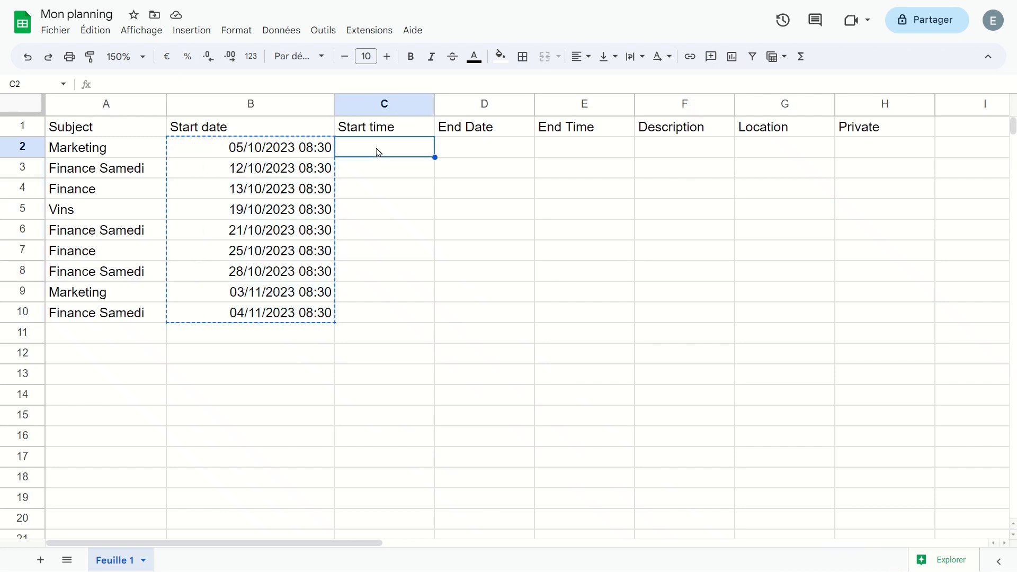
pyautogui.hotkey('ctrl', 'v')
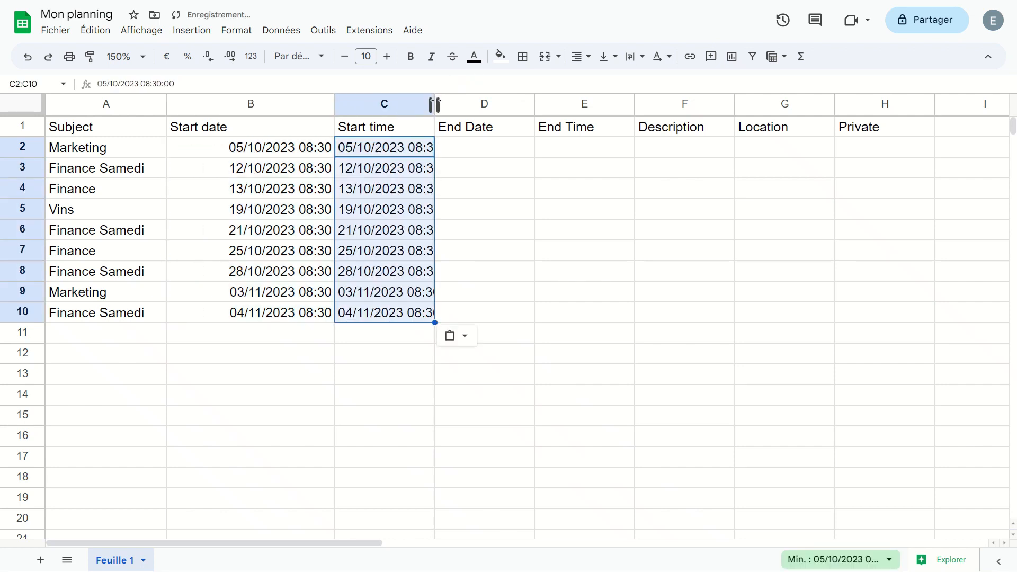
pyautogui.moveTo(435, 103); pyautogui.dragTo(495, 103)
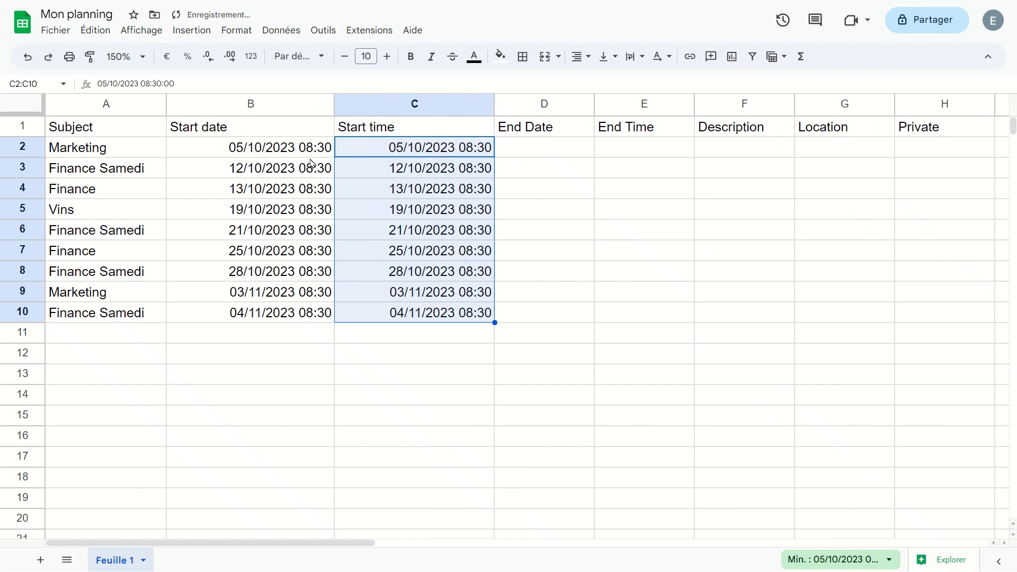
pyautogui.moveTo(311, 150); pyautogui.dragTo(299, 316)
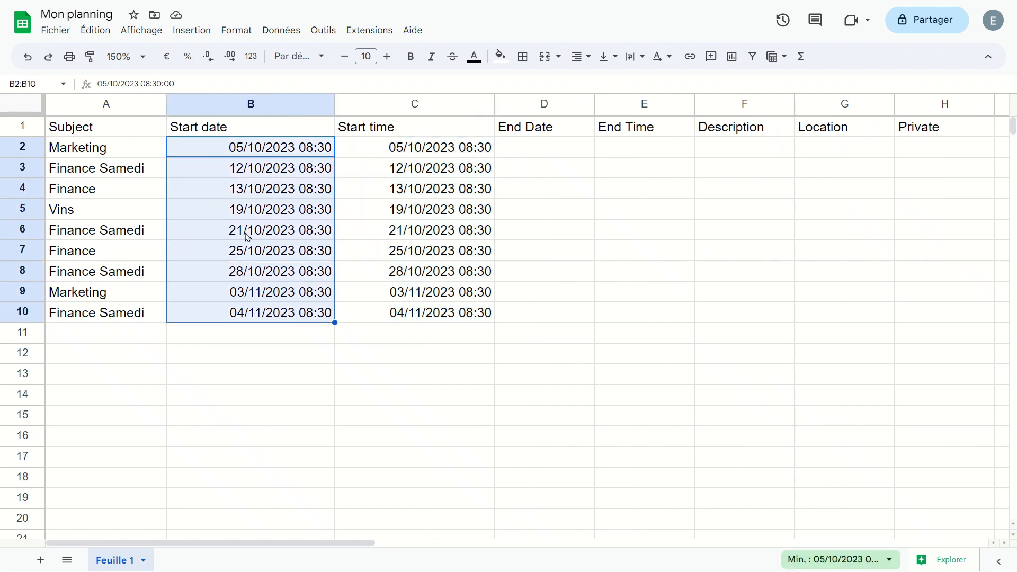
# - Format column B as Date so it shows only dates like 05/10/2023
pyautogui.click(236, 30)
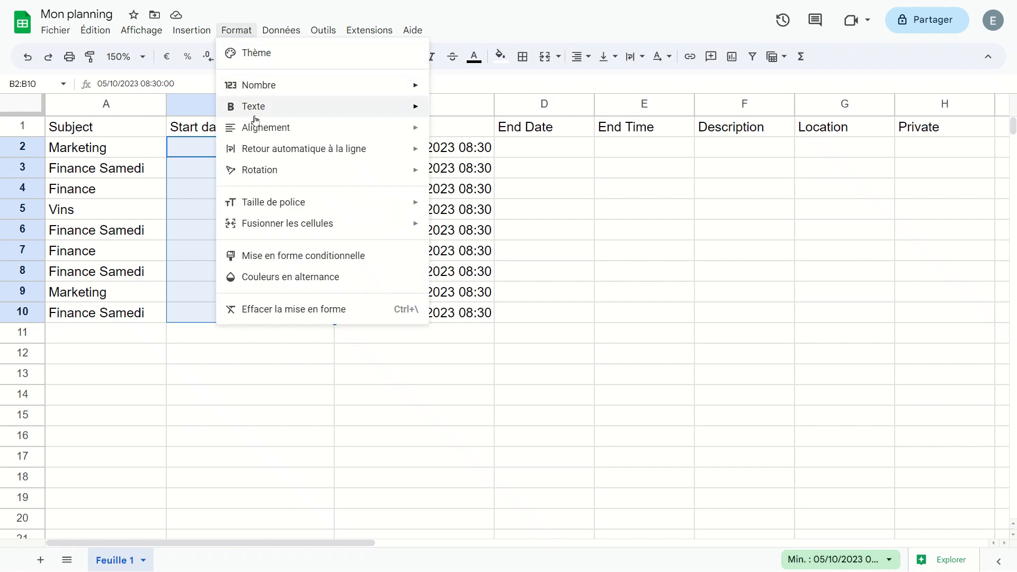
pyautogui.moveTo(295, 84)
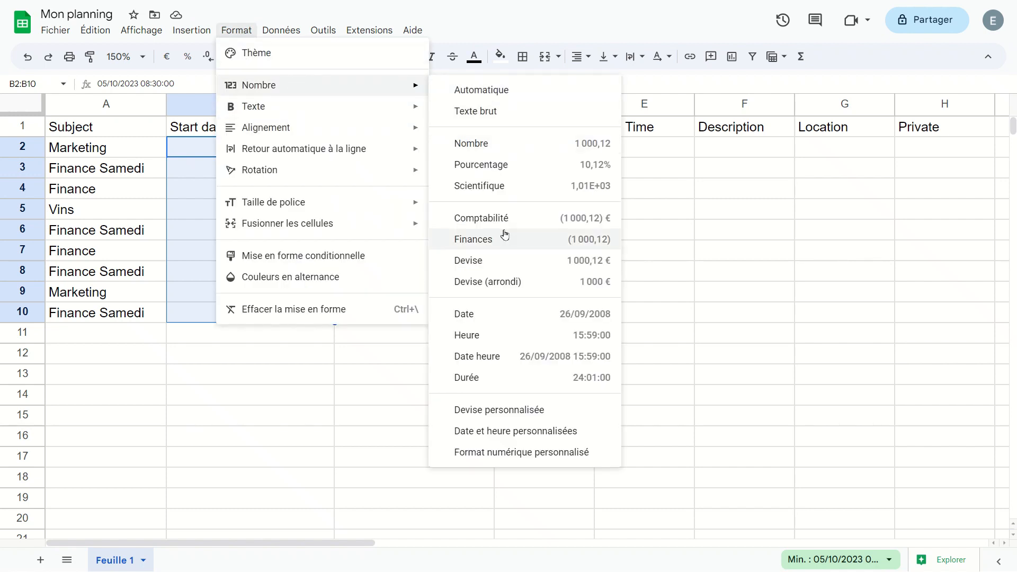
pyautogui.click(538, 320)
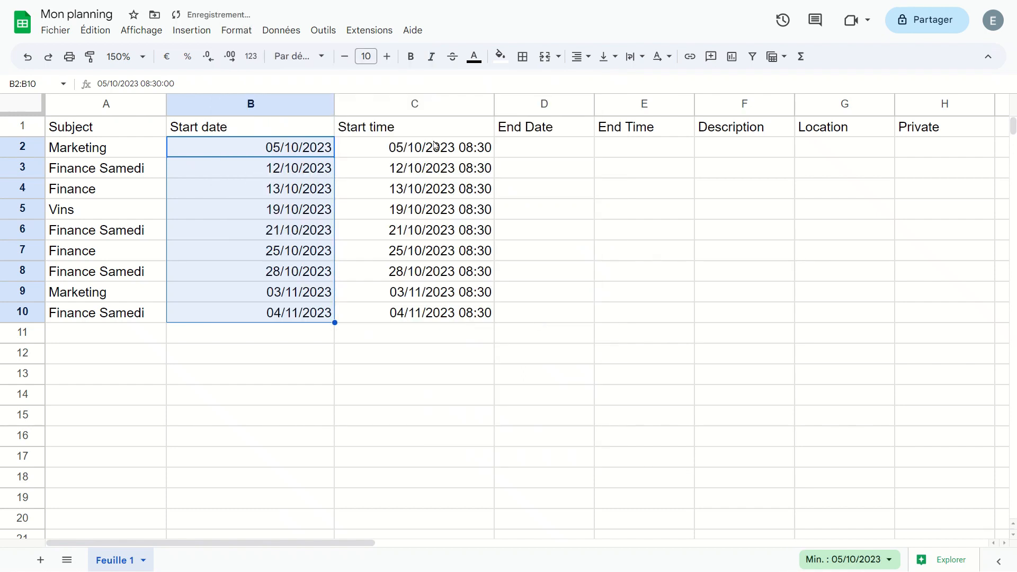
# - Format C2:C10 as Heure so the Start time column shows 08:30:00
pyautogui.moveTo(433, 141); pyautogui.dragTo(430, 324)
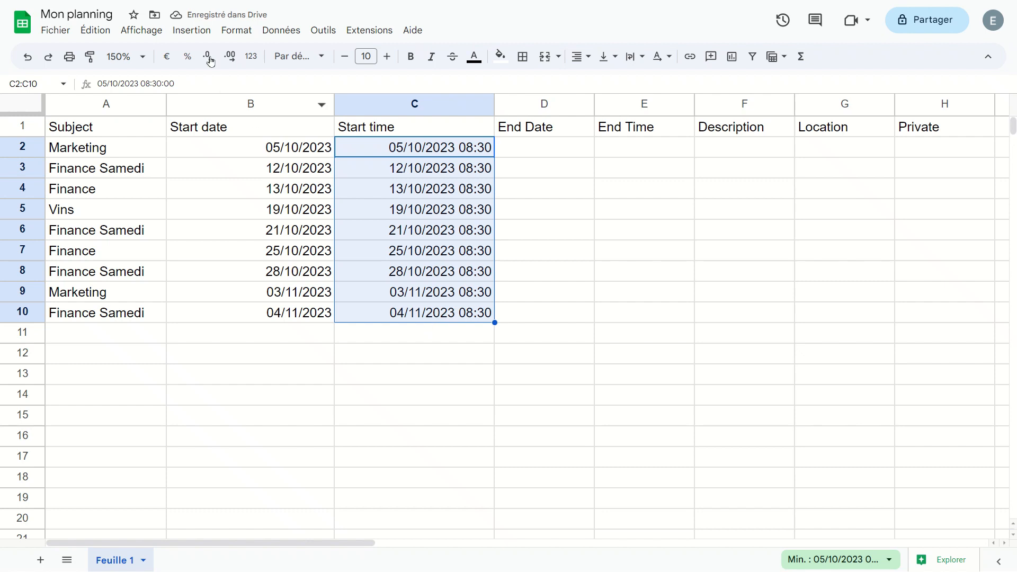
pyautogui.click(226, 36)
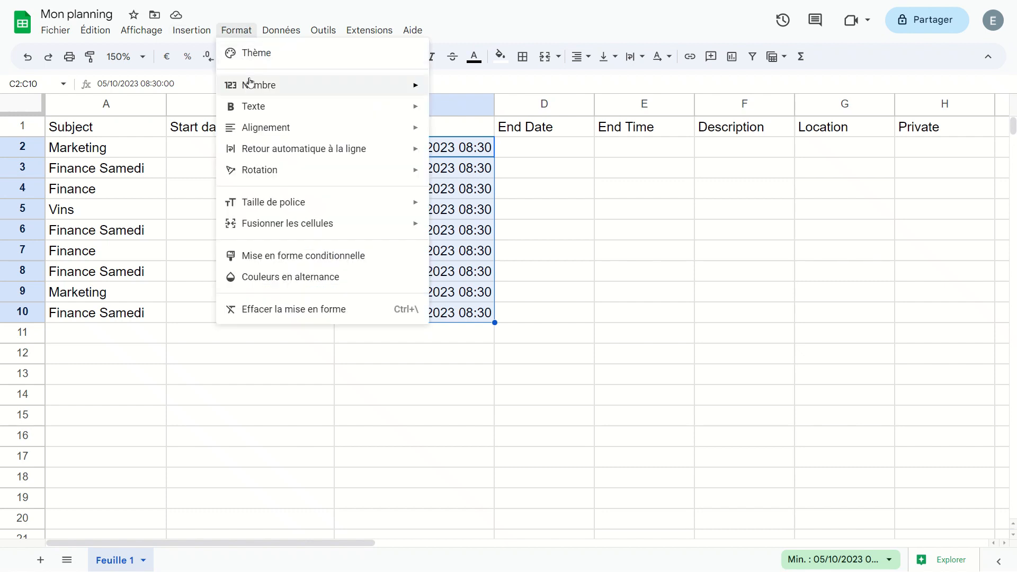
pyautogui.moveTo(250, 83)
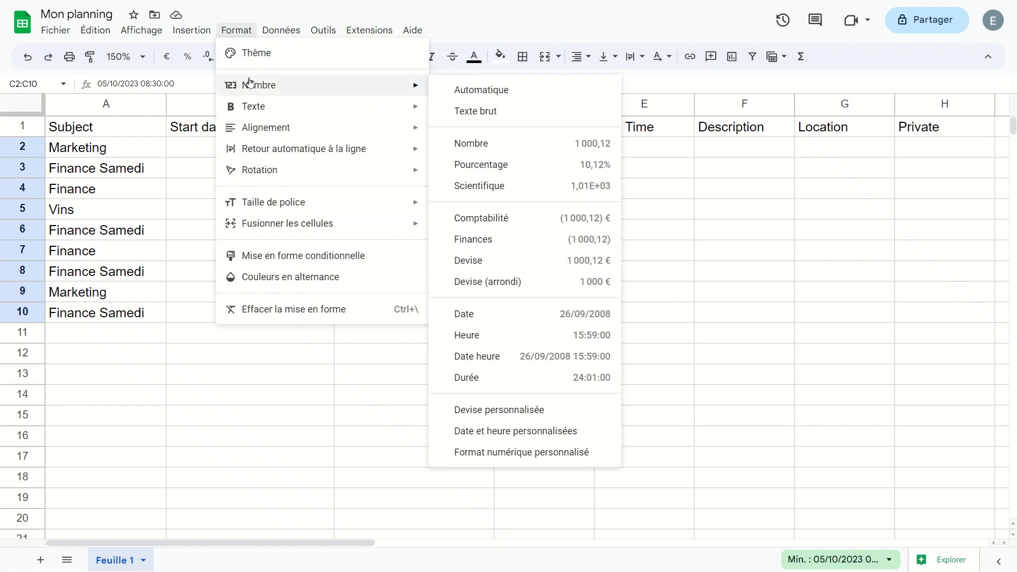
pyautogui.click(546, 338)
pyautogui.click(428, 230)
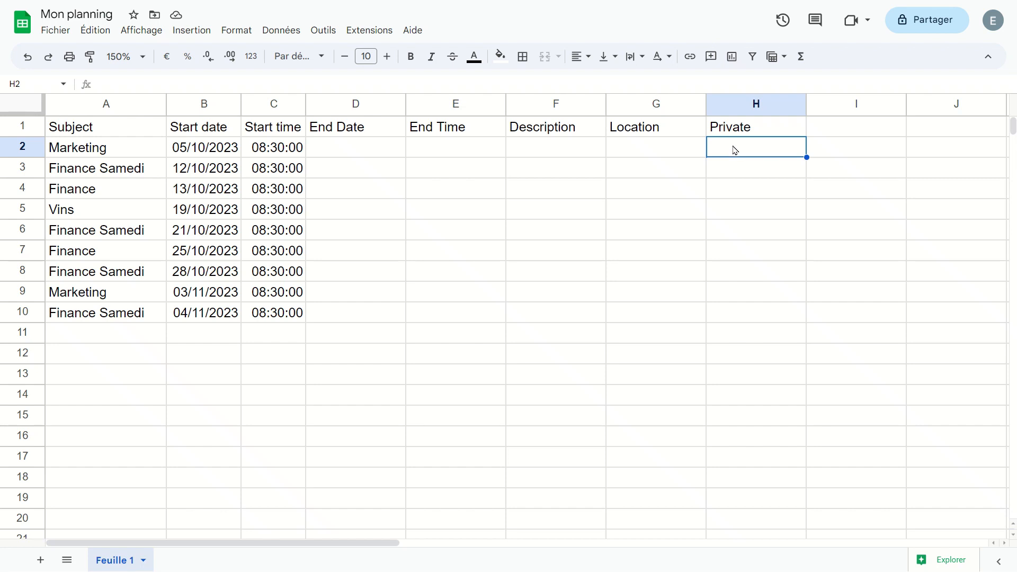
# - Enter TRUE in H2 and Vrai in H3 of the Private column
pyautogui.write('TRUE')
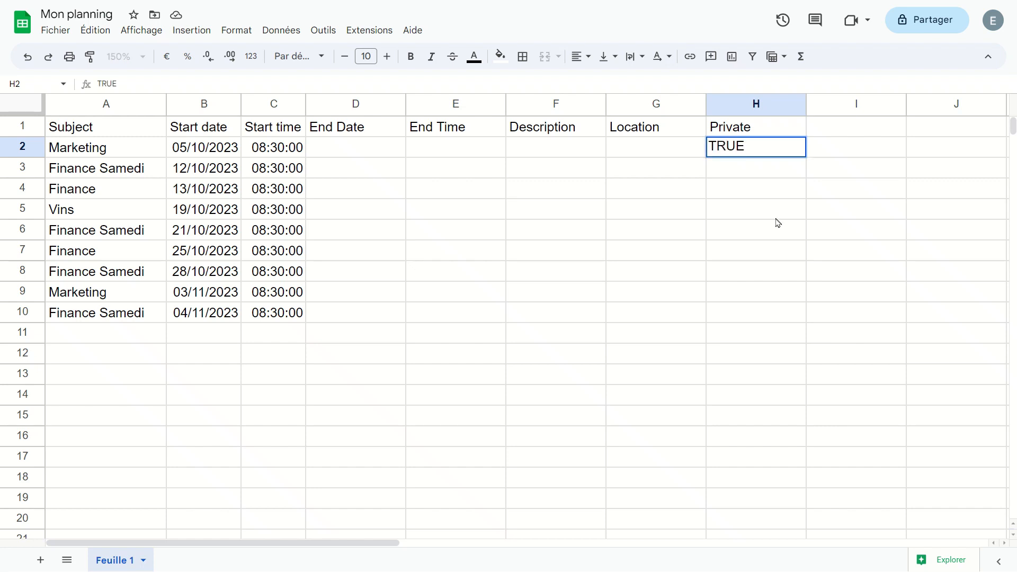
pyautogui.press('Return')
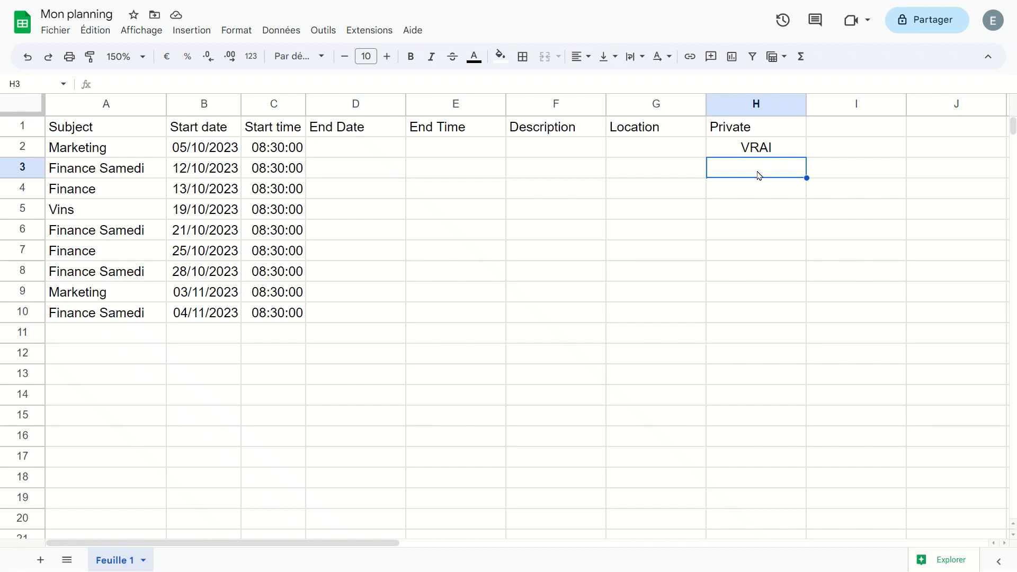
pyautogui.write('Vrai')
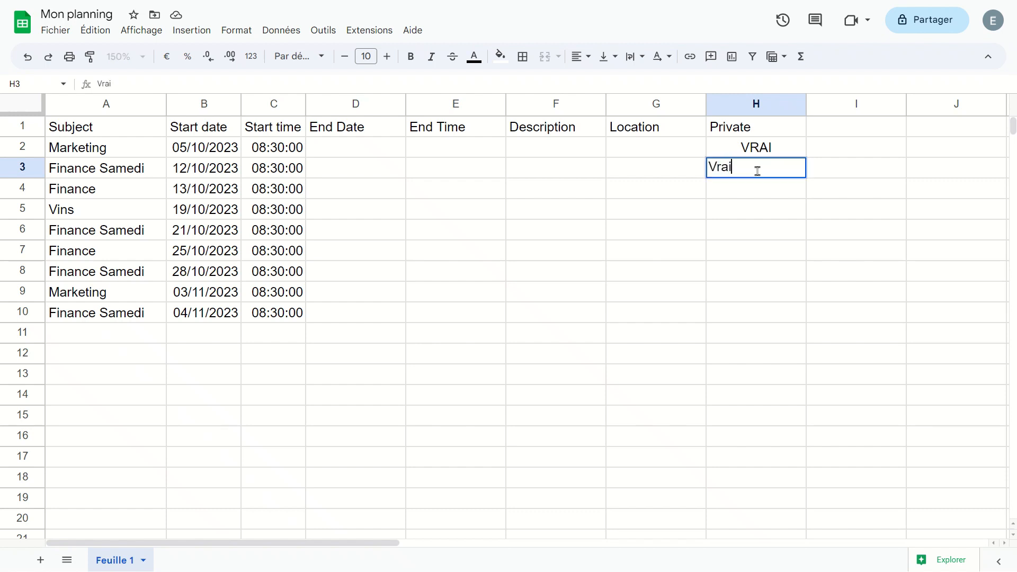
pyautogui.press('Return')
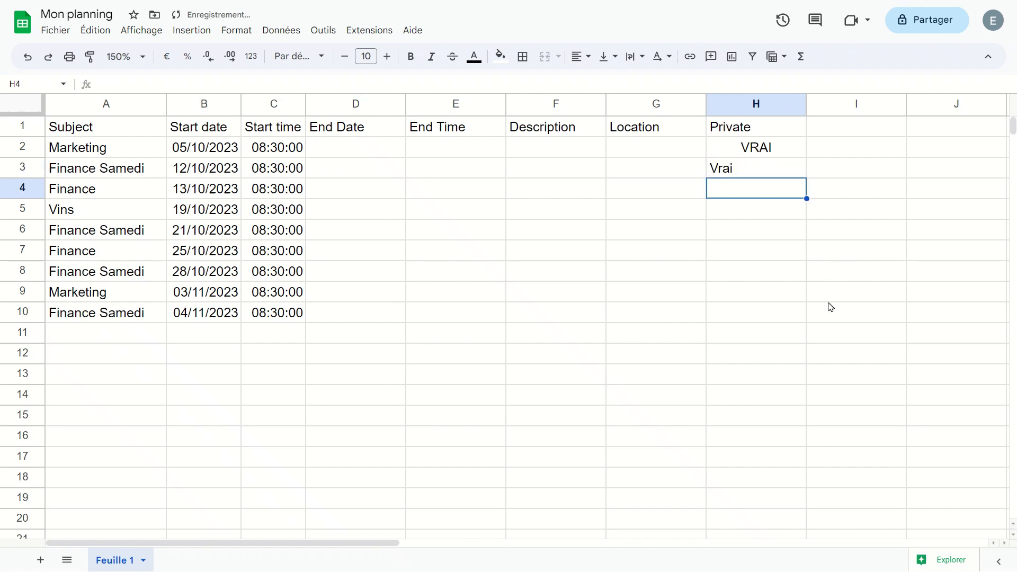
pyautogui.click(736, 171)
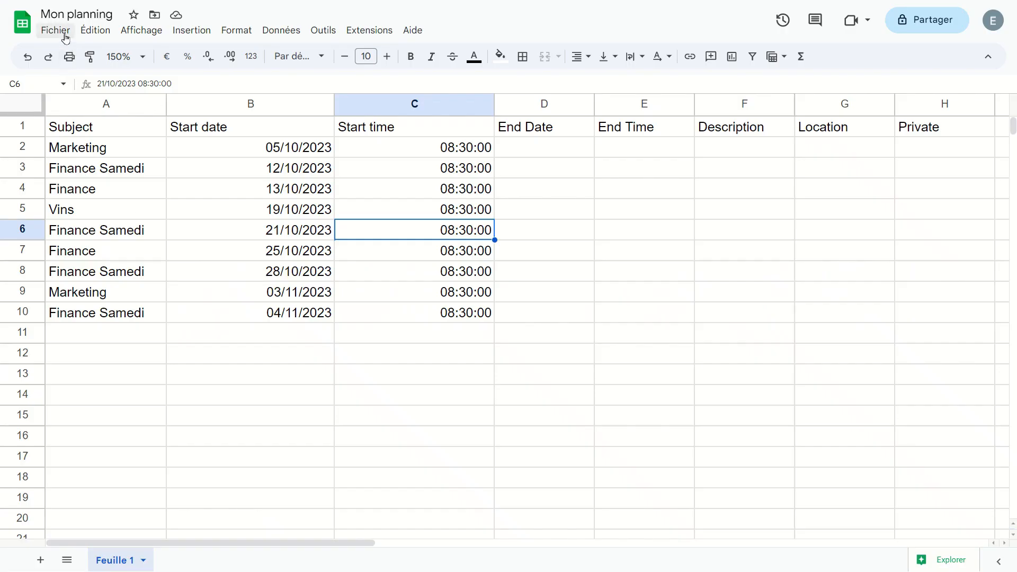
# - Download the Mon planning sheet as Valeurs séparées par des virgules (.csv) from Fichier > Télécharger
pyautogui.click(55, 29)
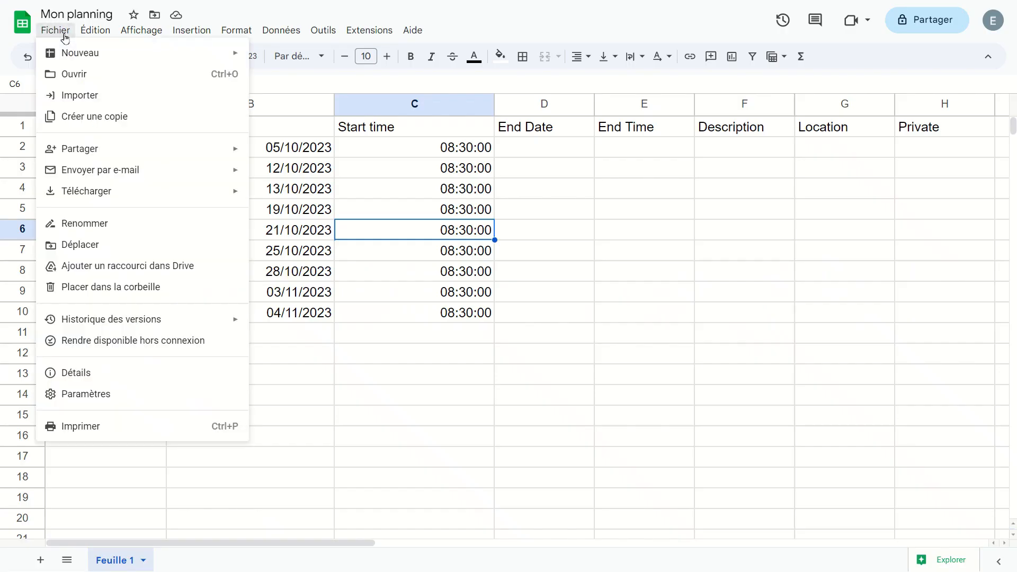
pyautogui.moveTo(117, 191)
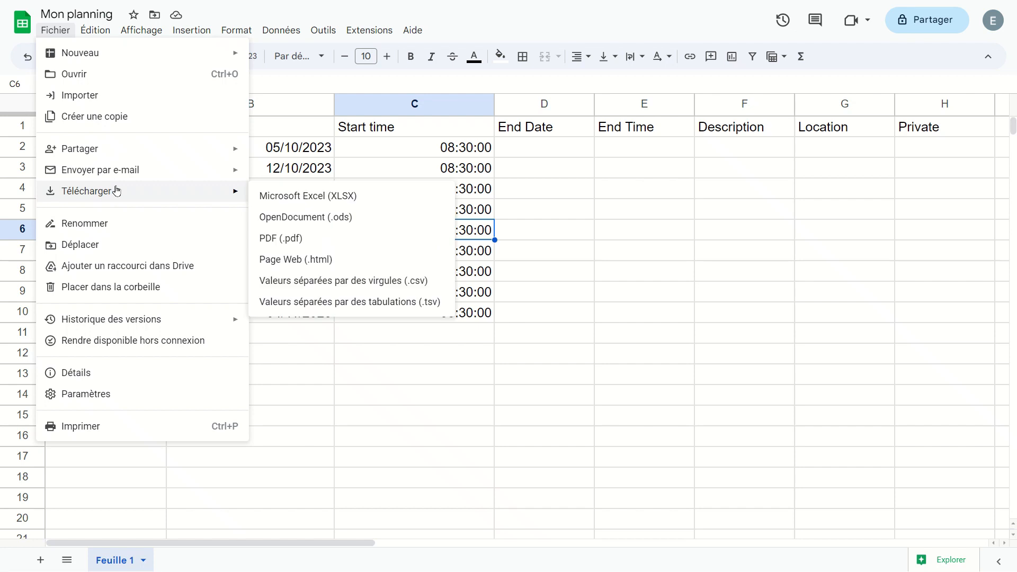
pyautogui.click(372, 281)
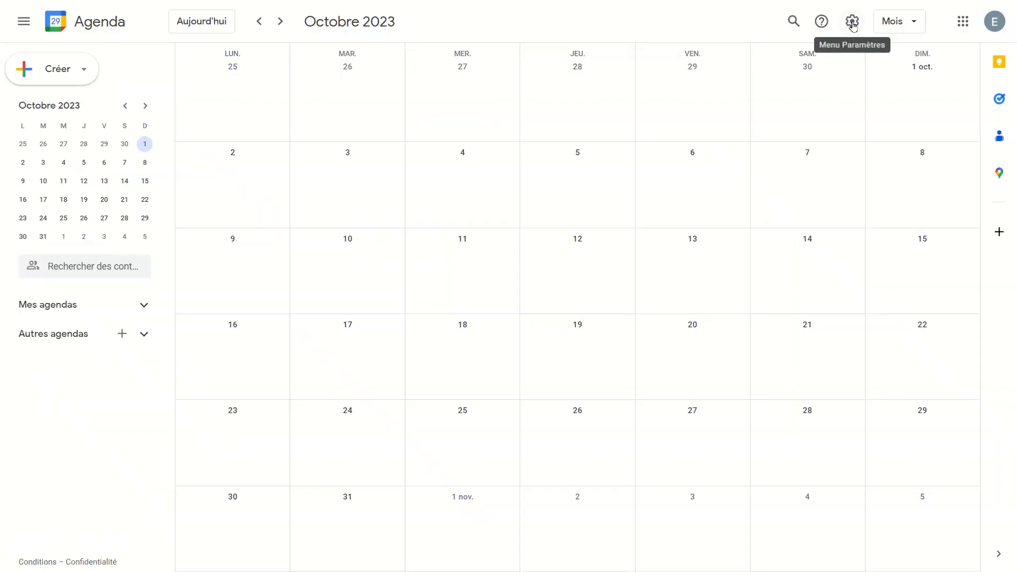
# - Import 'Mon planning - Feuille 1.csv' into the Excel Simplement calendar through Paramètres > Importer et exporter
pyautogui.click(852, 22)
pyautogui.click(707, 54)
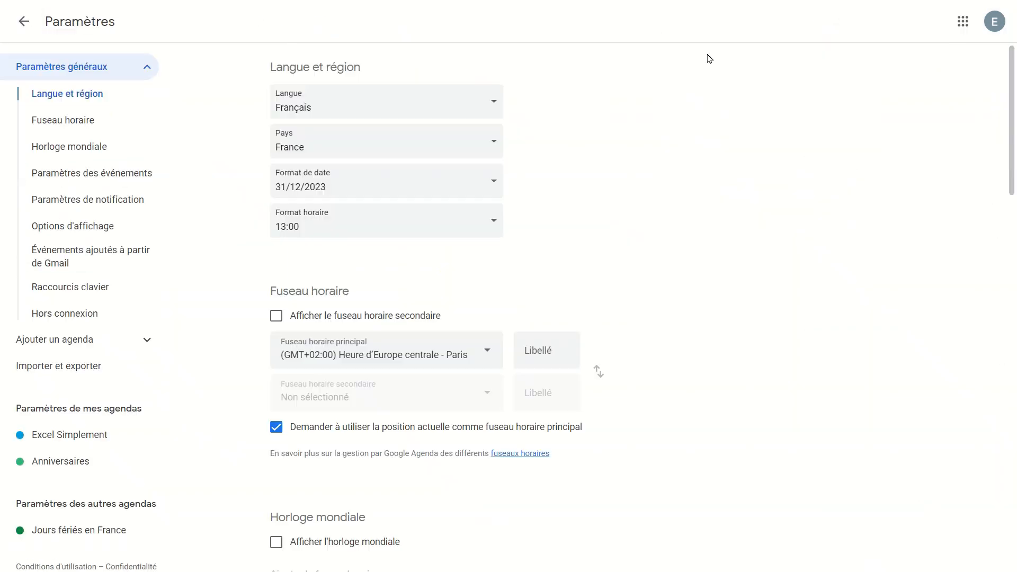
pyautogui.click(85, 371)
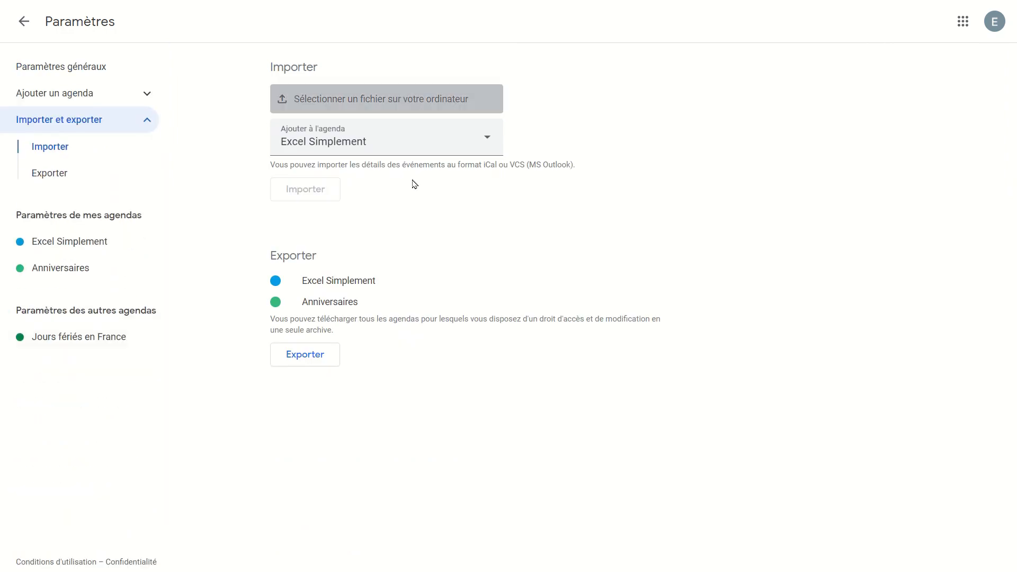
pyautogui.click(434, 102)
pyautogui.click(59, 136)
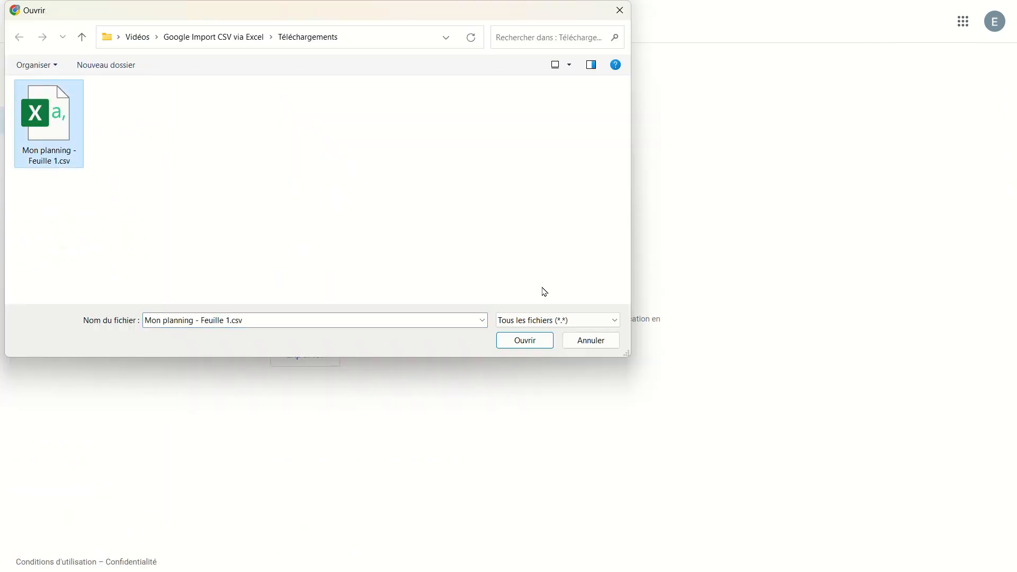
pyautogui.click(520, 342)
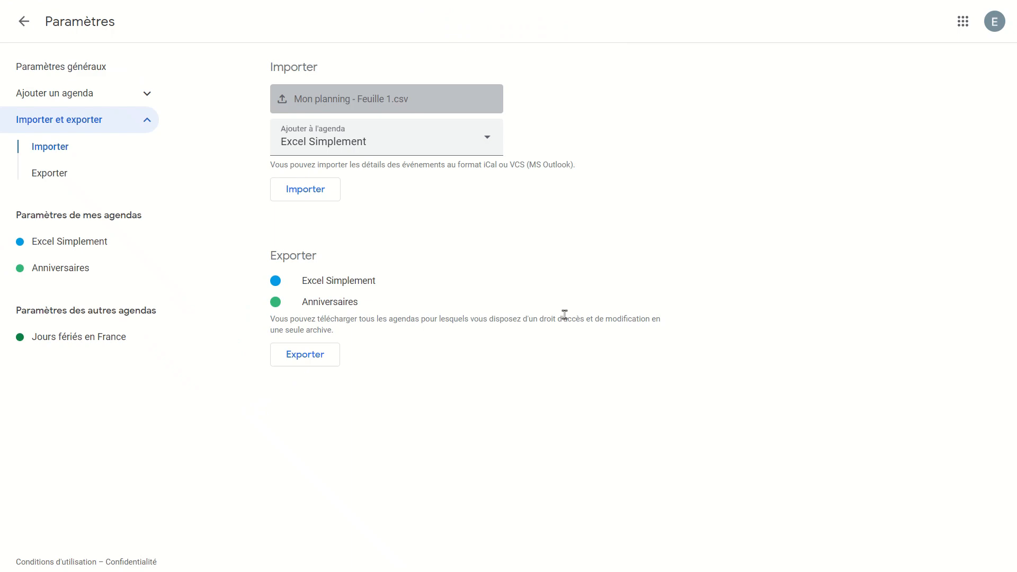
pyautogui.click(313, 198)
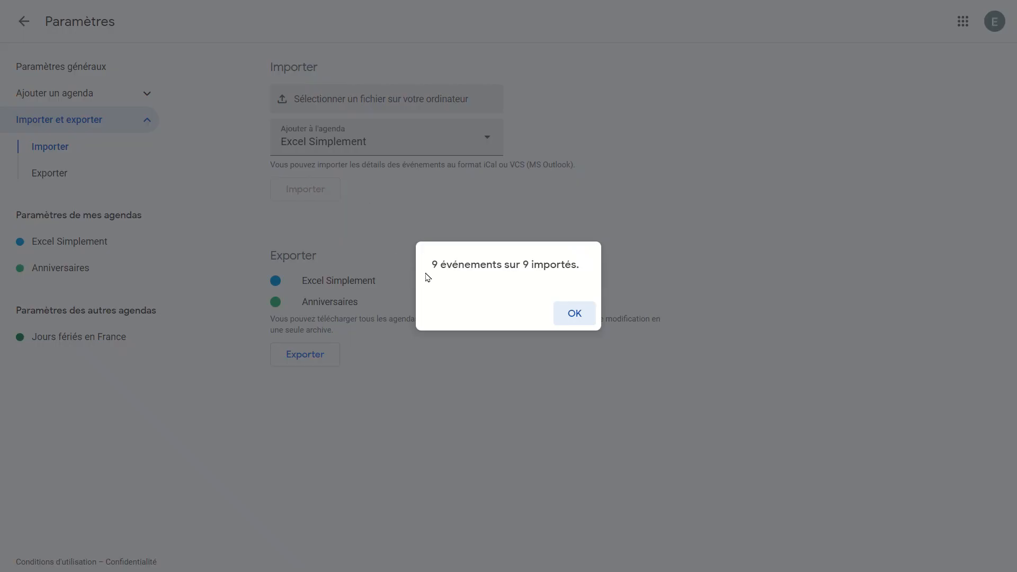
# - Dismiss the 9-of-9 import confirmation and go back to the October 2023 month view
pyautogui.click(569, 313)
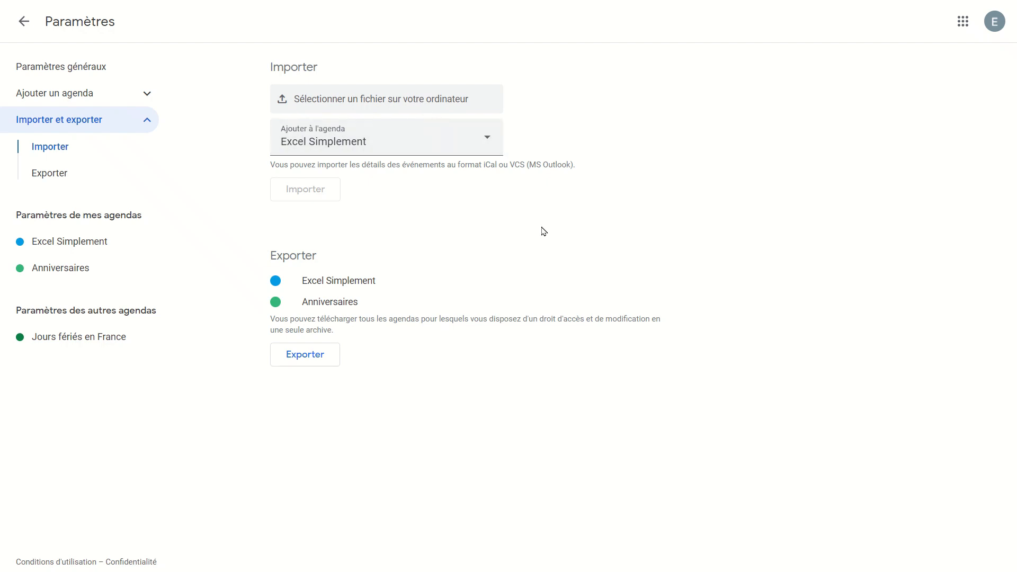
pyautogui.click(32, 33)
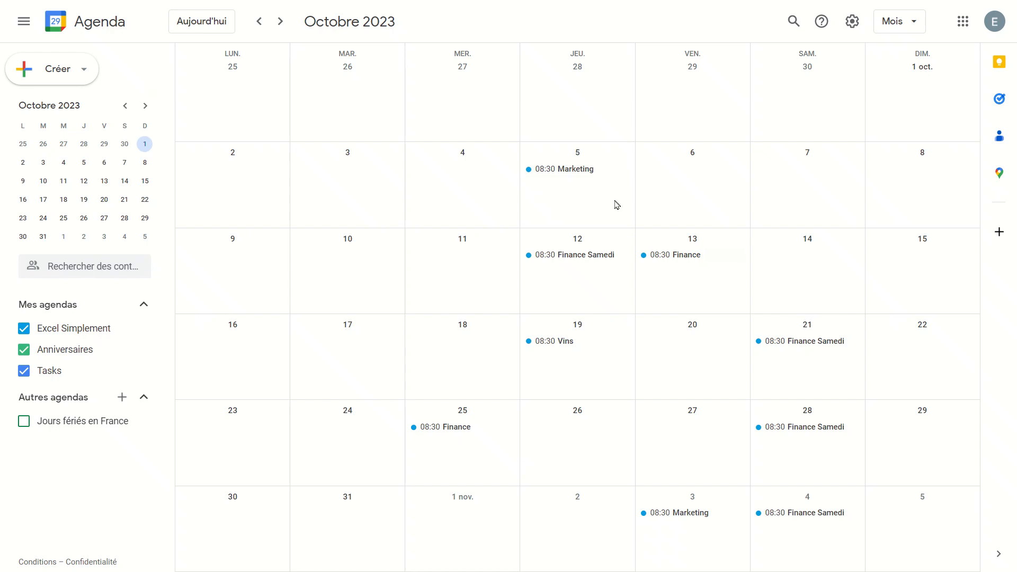